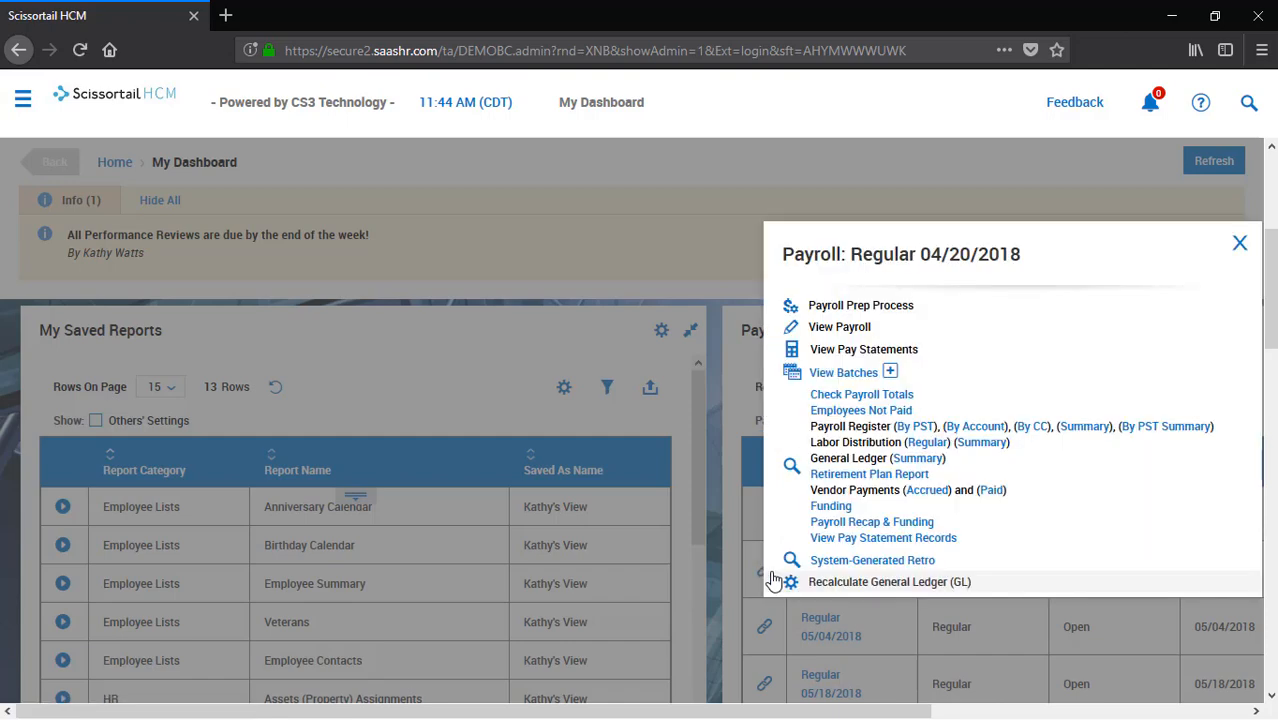
Create the 19 pay statements for the Regular 04/20/2018 payroll, ticking Employee Related Functions and Initiate Payroll
click(860, 306)
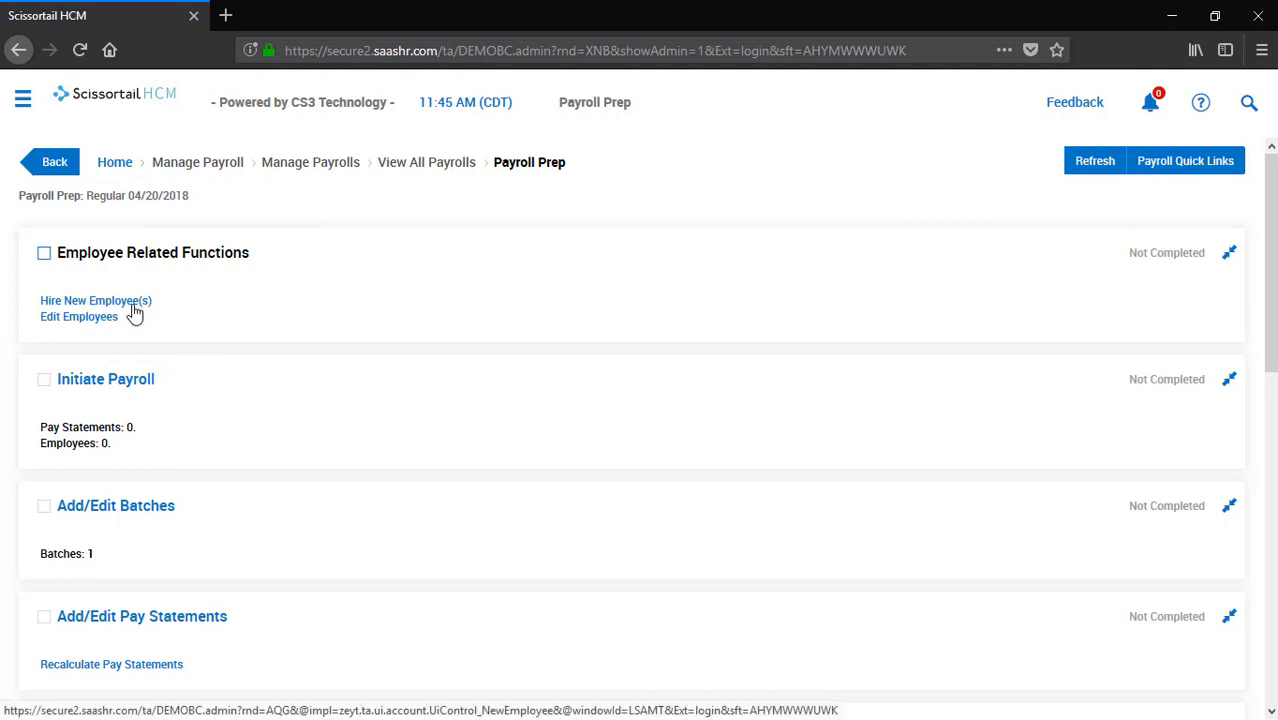
click(44, 255)
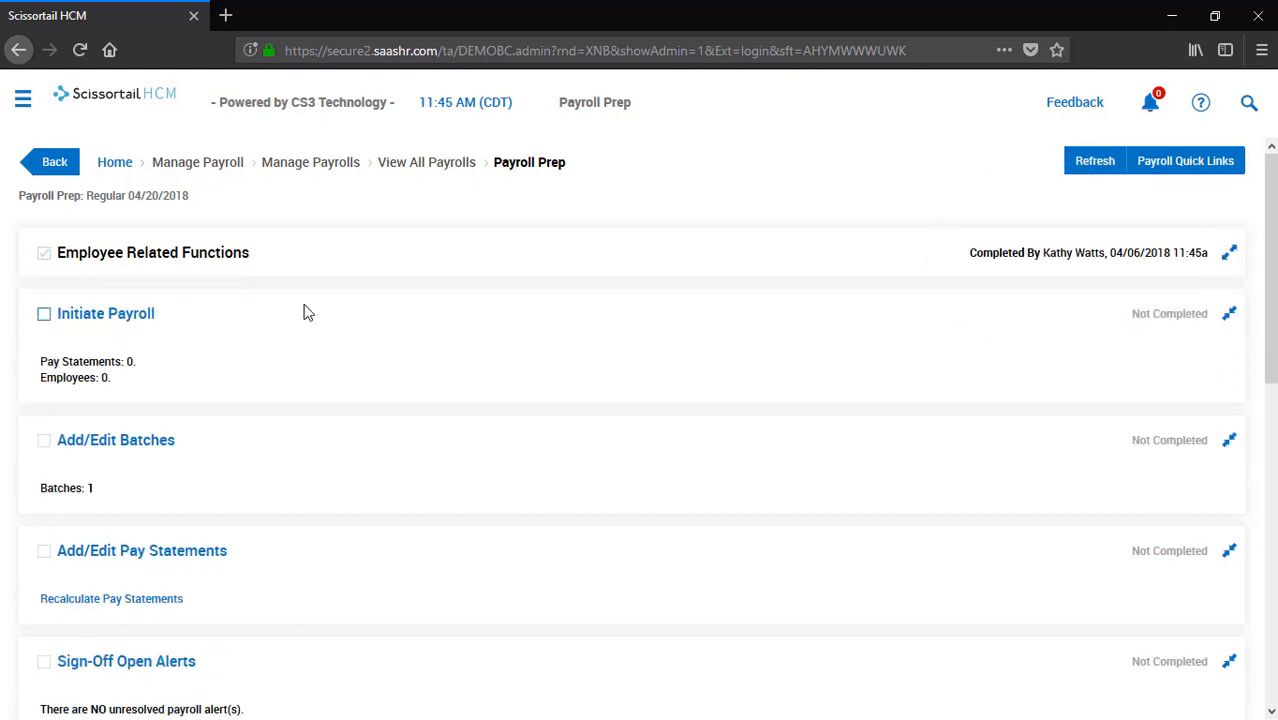
click(130, 318)
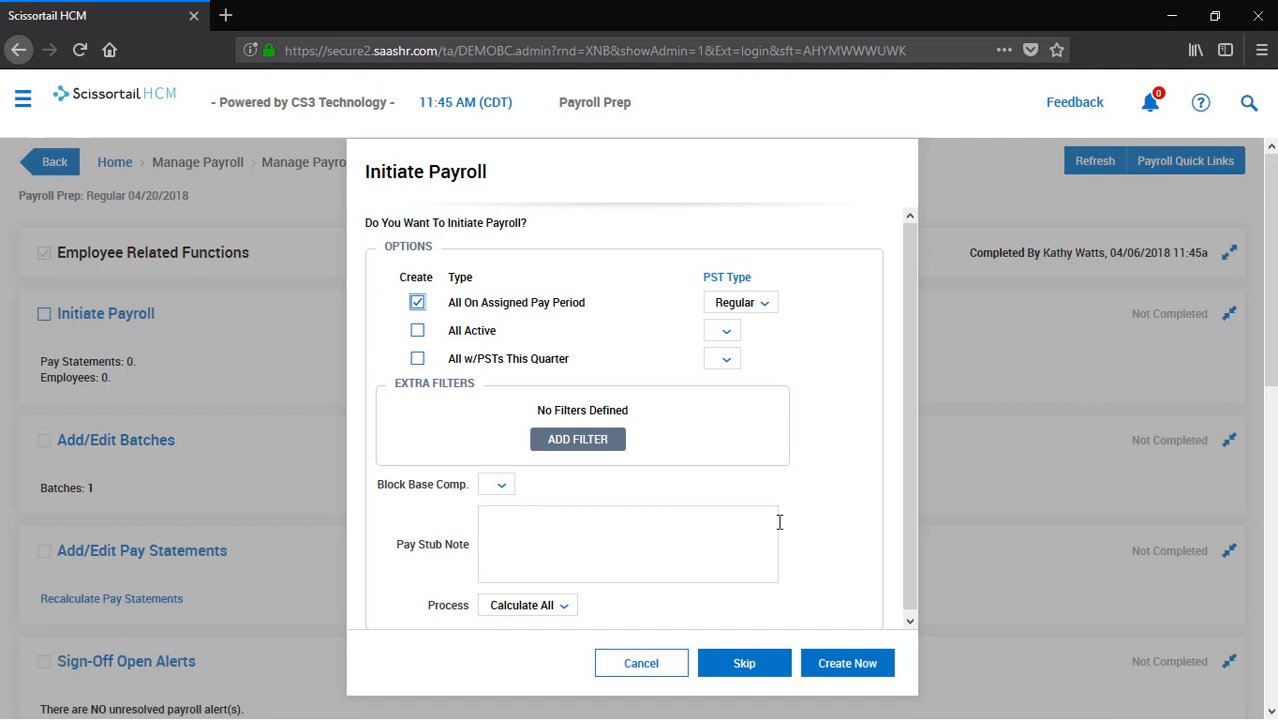
click(857, 673)
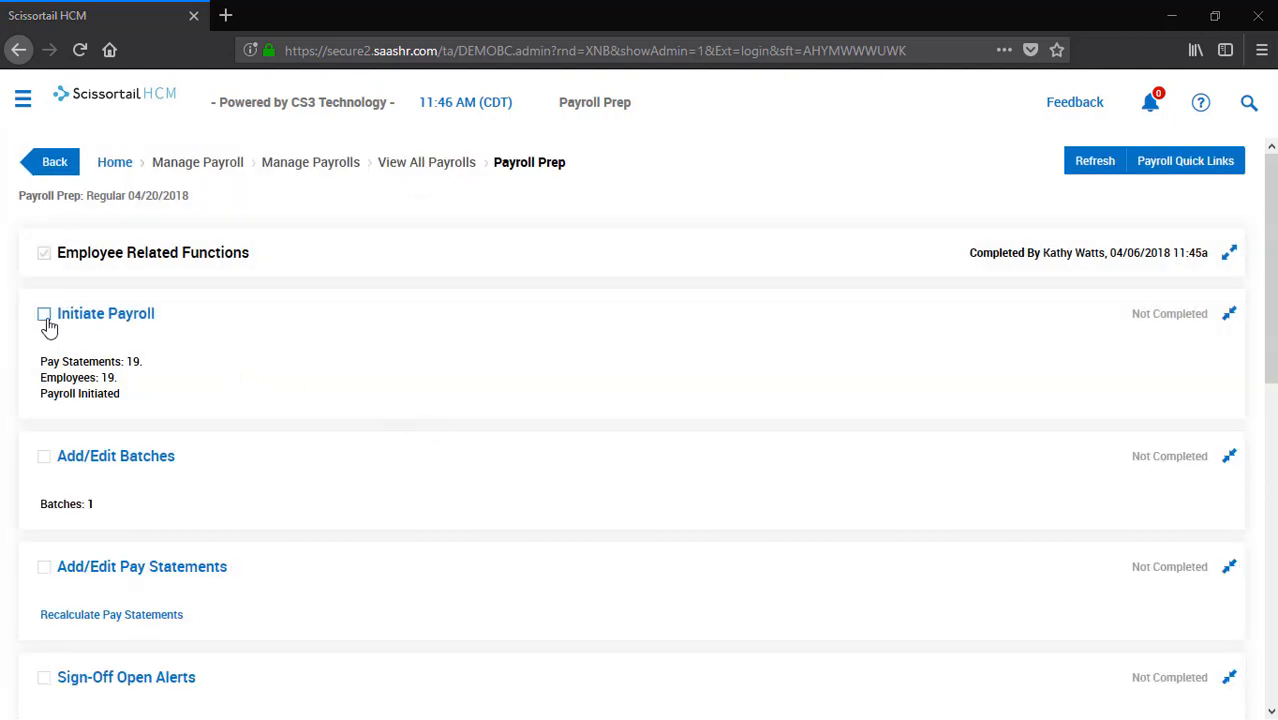
click(46, 321)
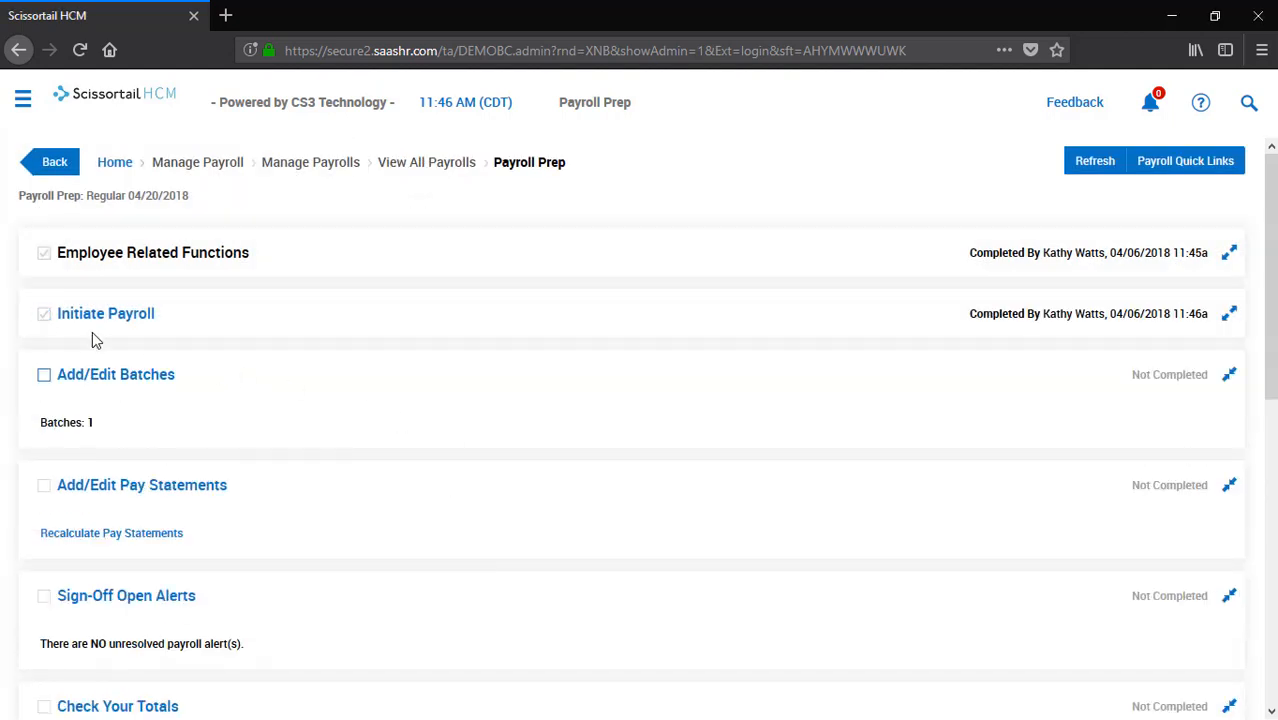
Open the Regular Earnings batch's pay statement records in the salaried employees view
click(160, 388)
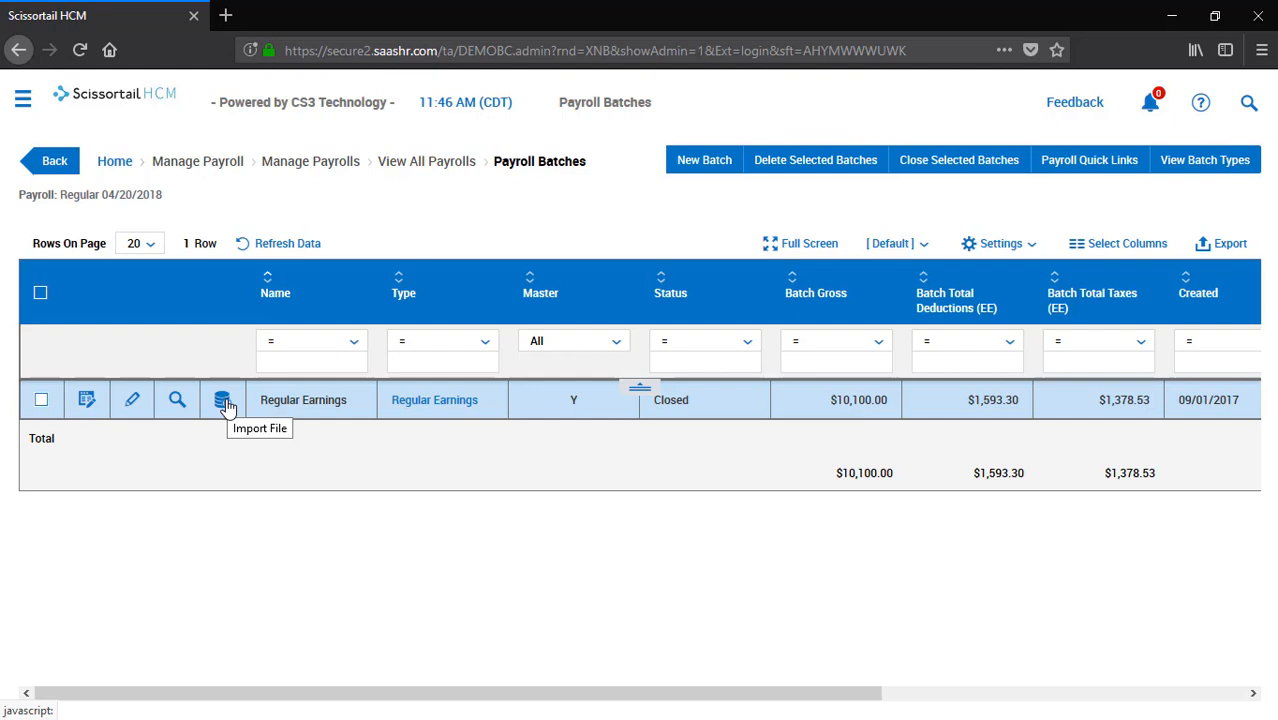
click(88, 401)
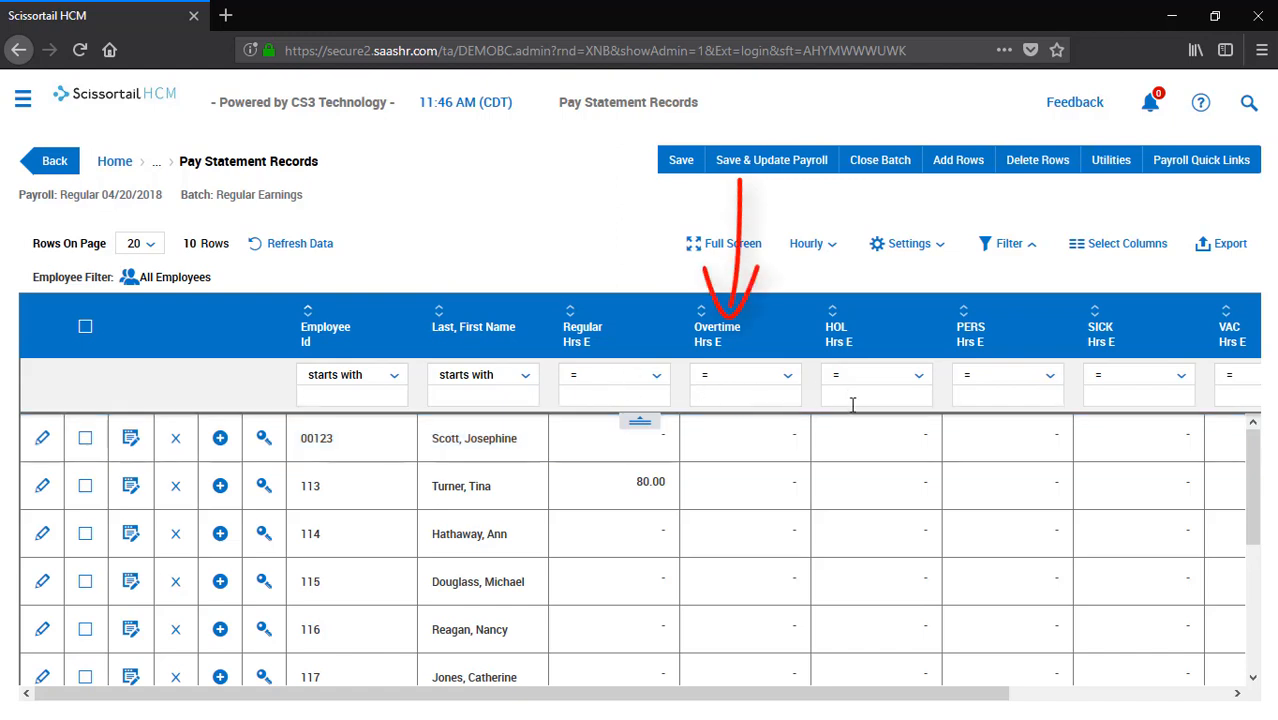
click(834, 246)
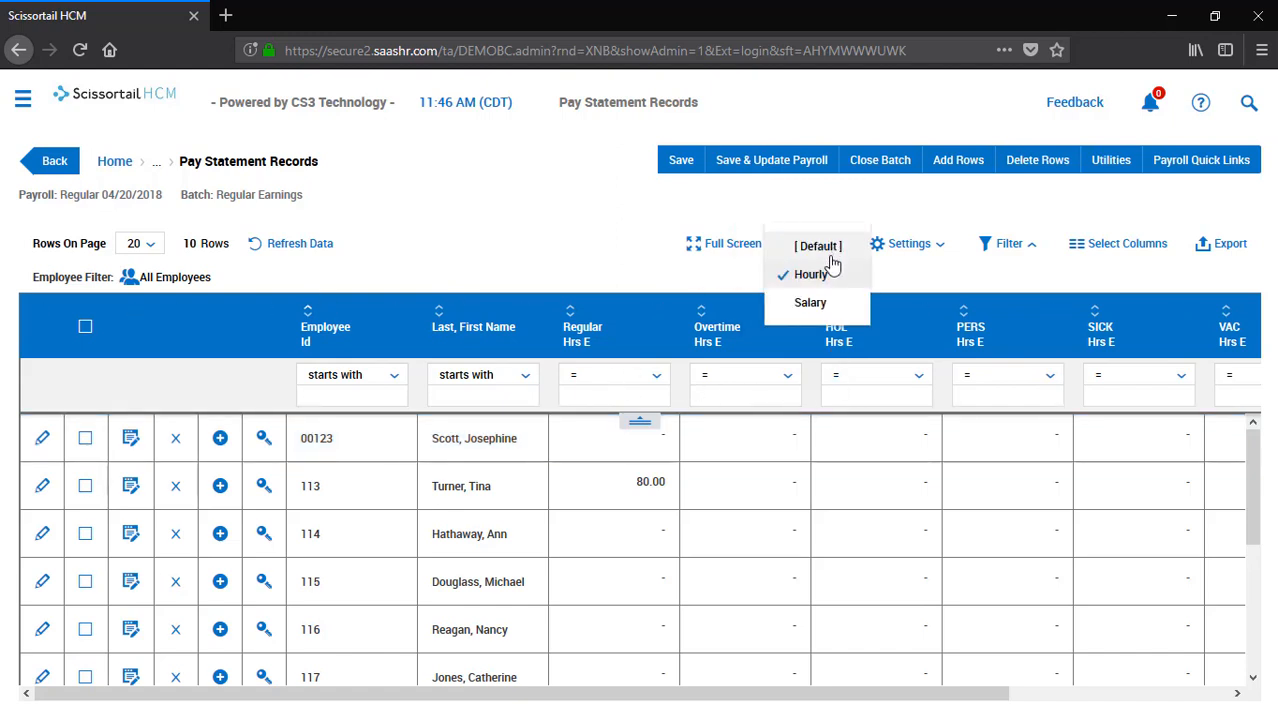
click(810, 303)
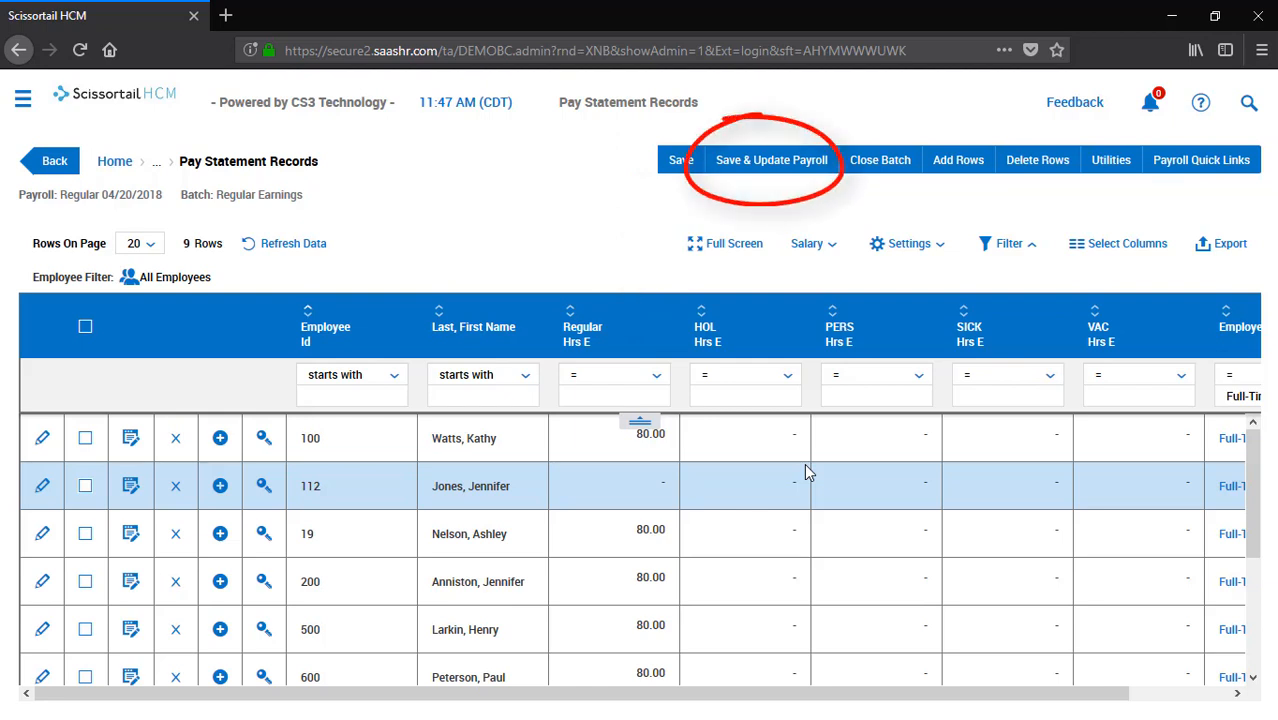
Save the Regular Earnings batch to payroll, close it, and mark Add/Edit Batches completed
click(771, 160)
click(806, 488)
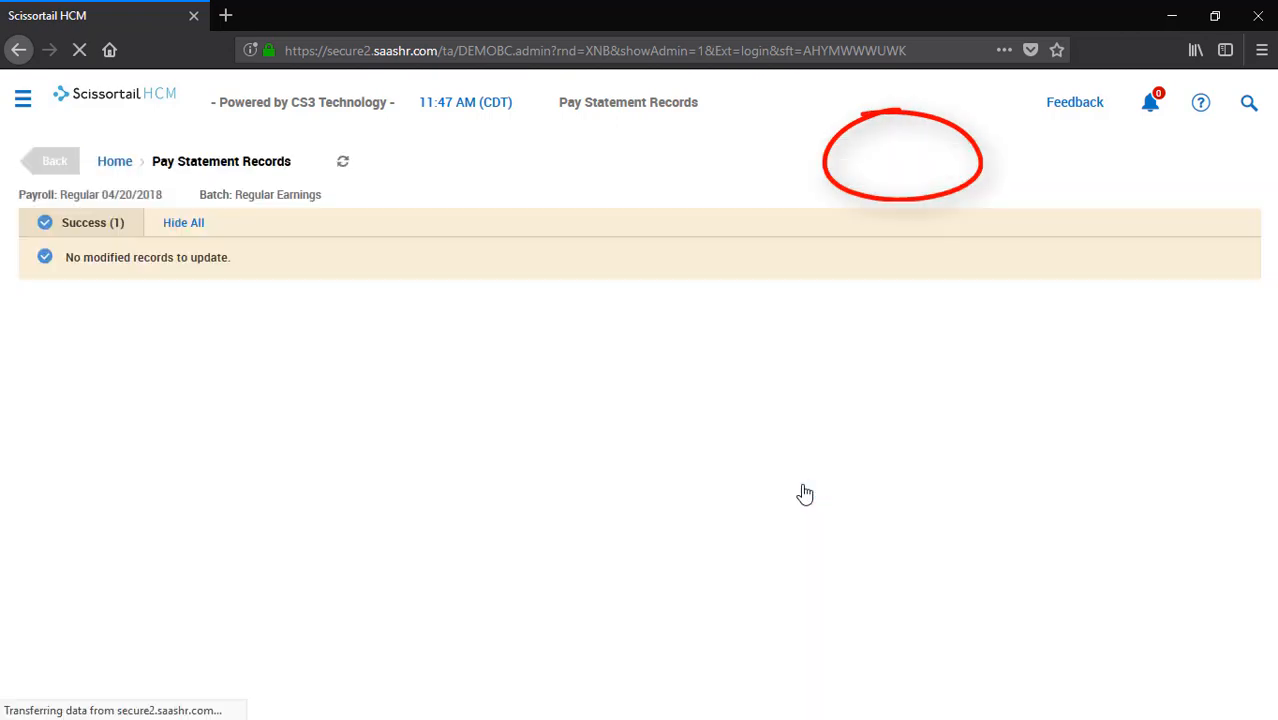
click(886, 162)
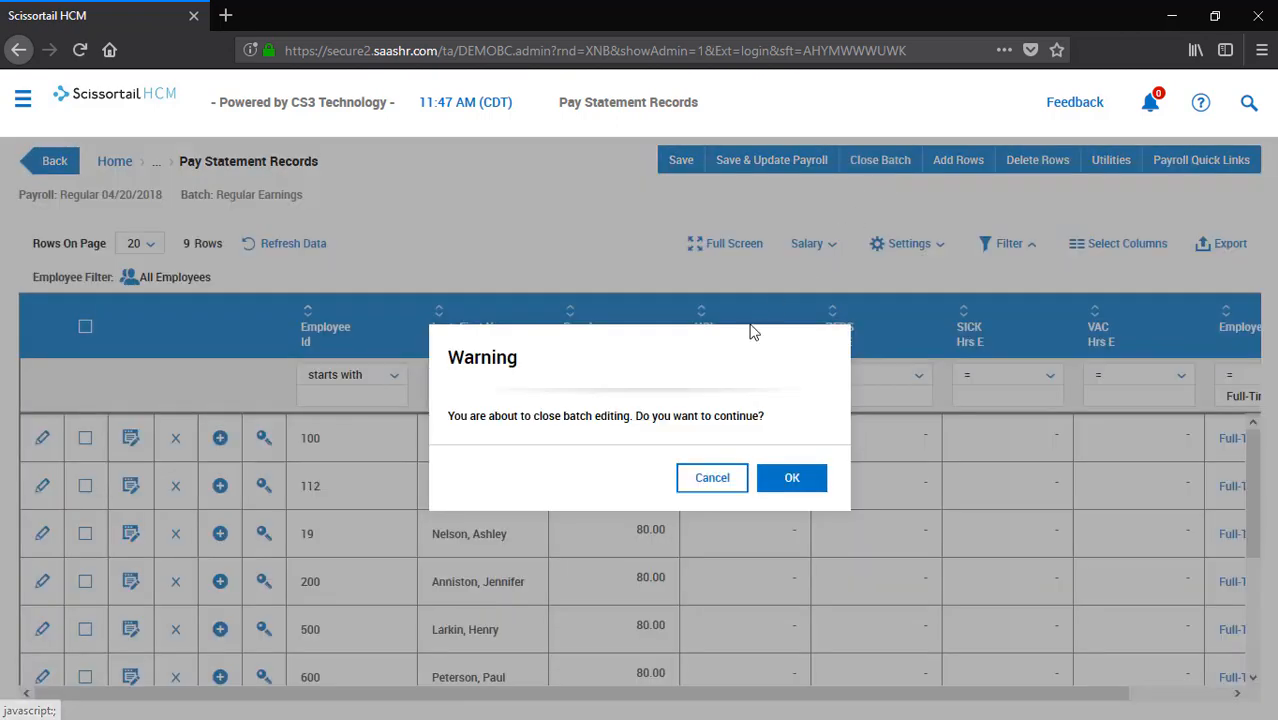
click(764, 470)
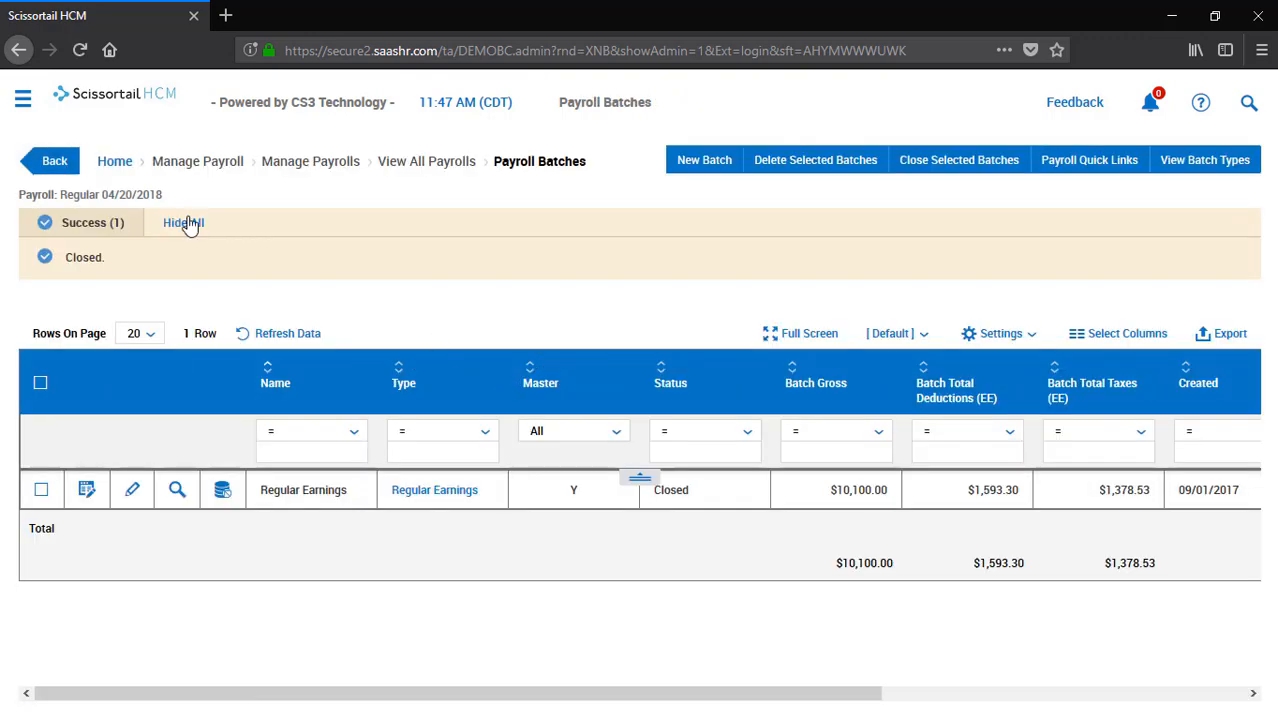
click(55, 161)
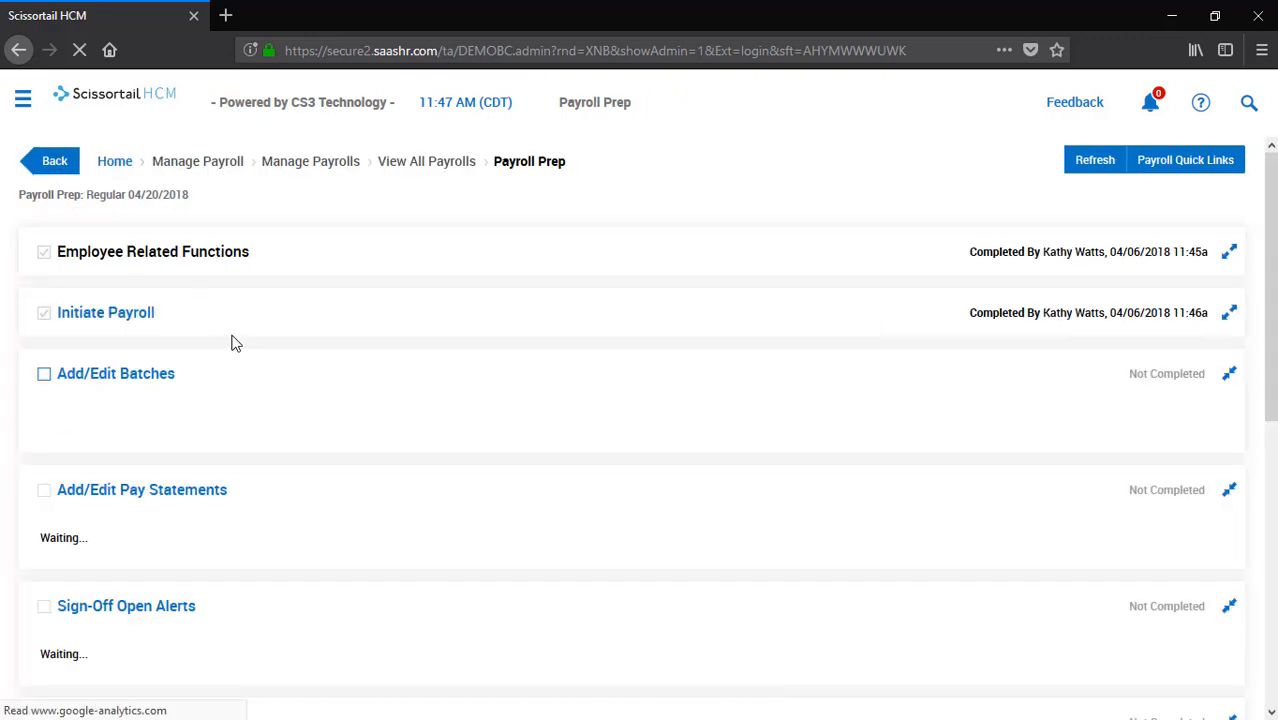
click(44, 376)
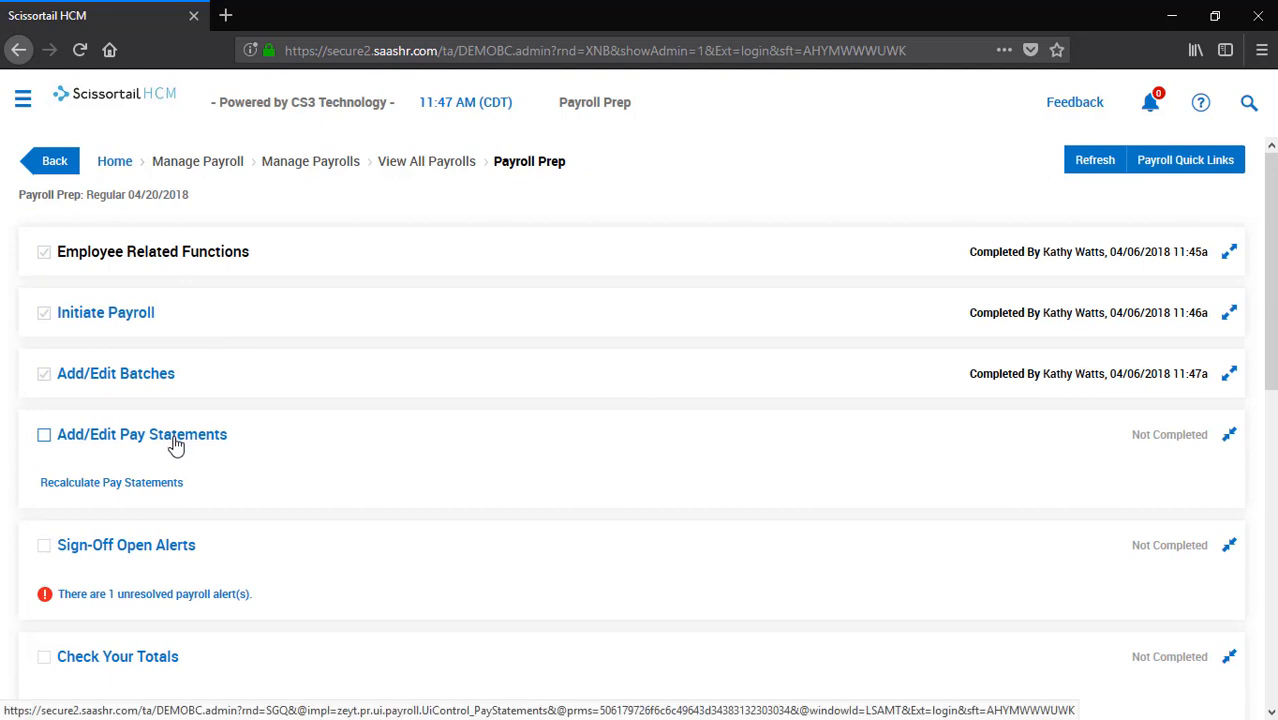
click(175, 437)
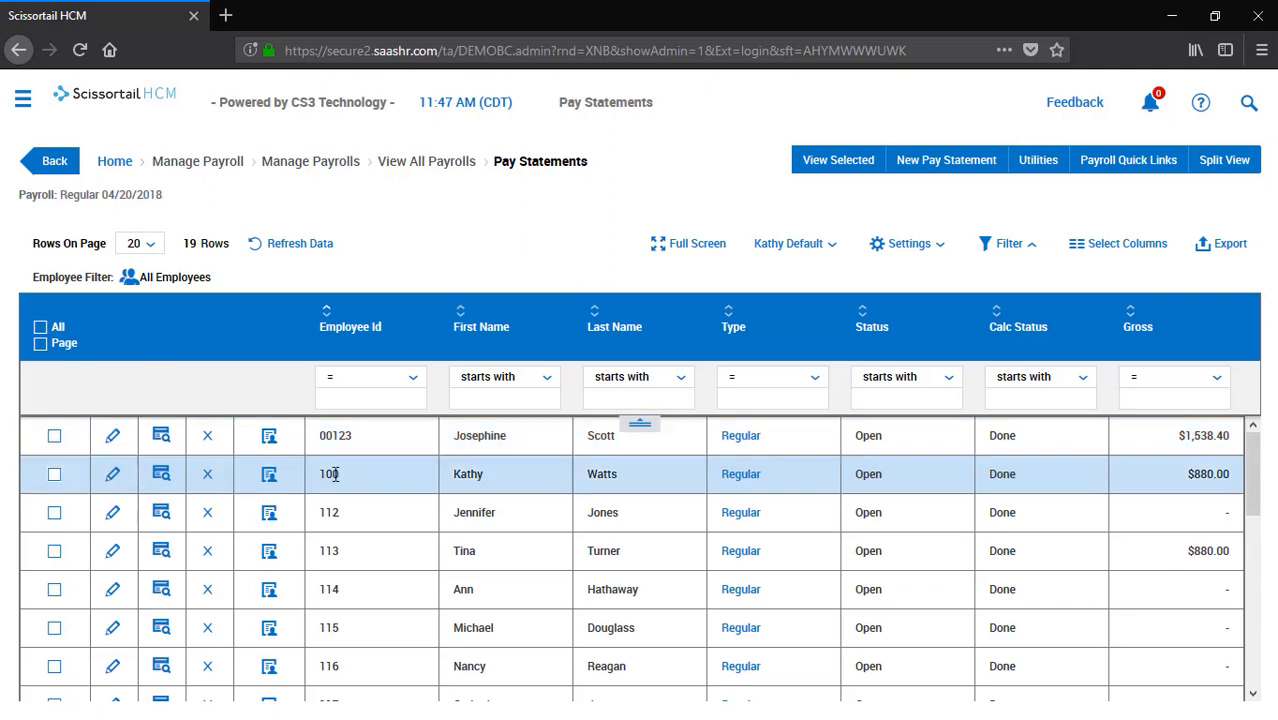
click(163, 437)
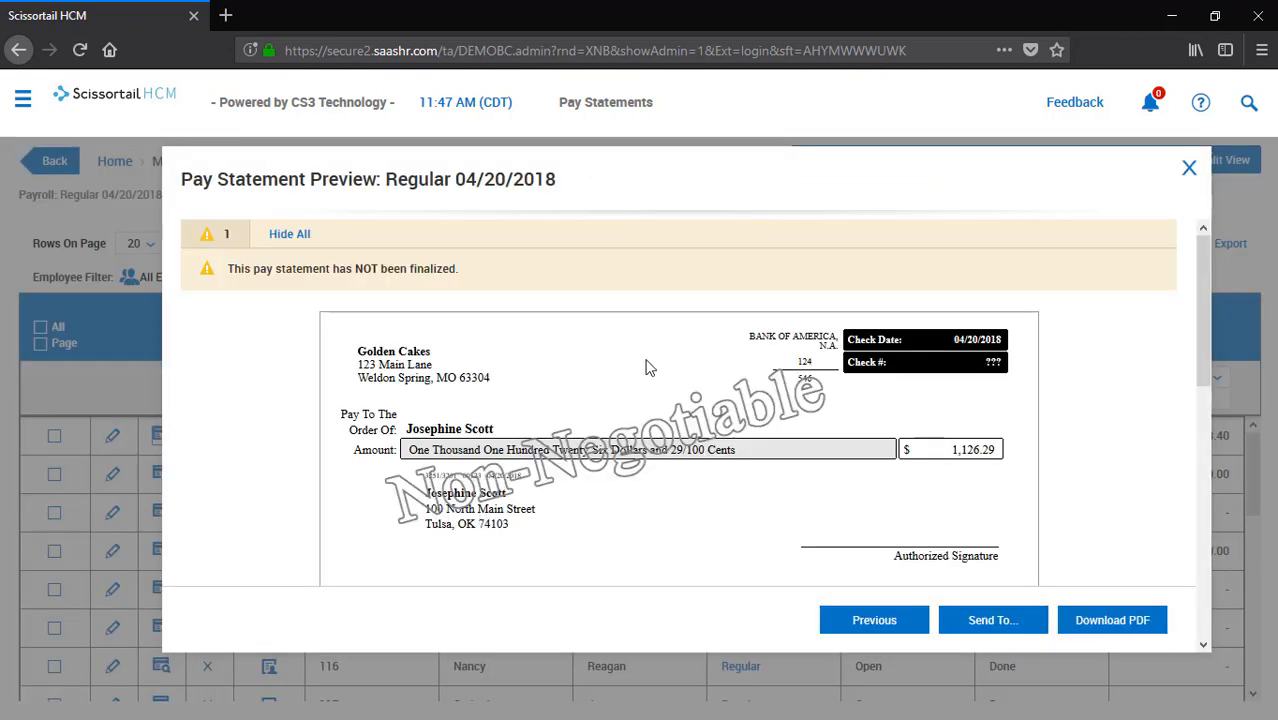
scroll(648, 366, down, 5)
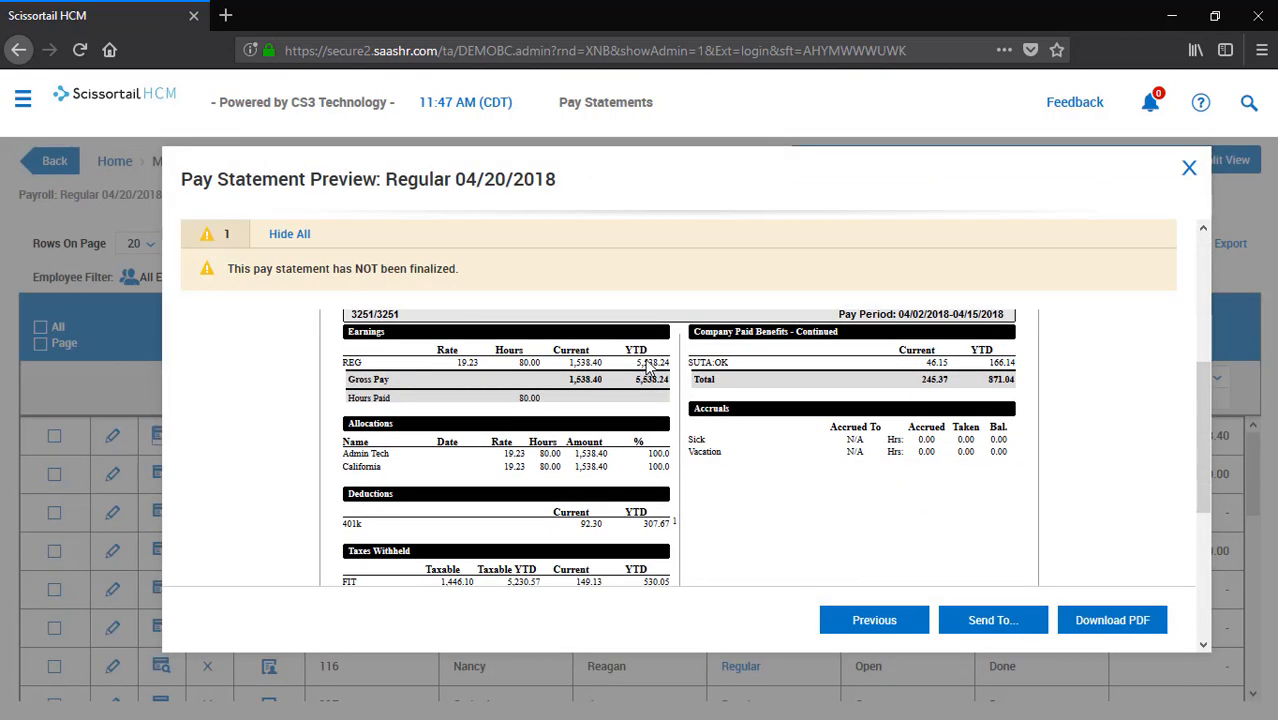
scroll(648, 366, up, 5)
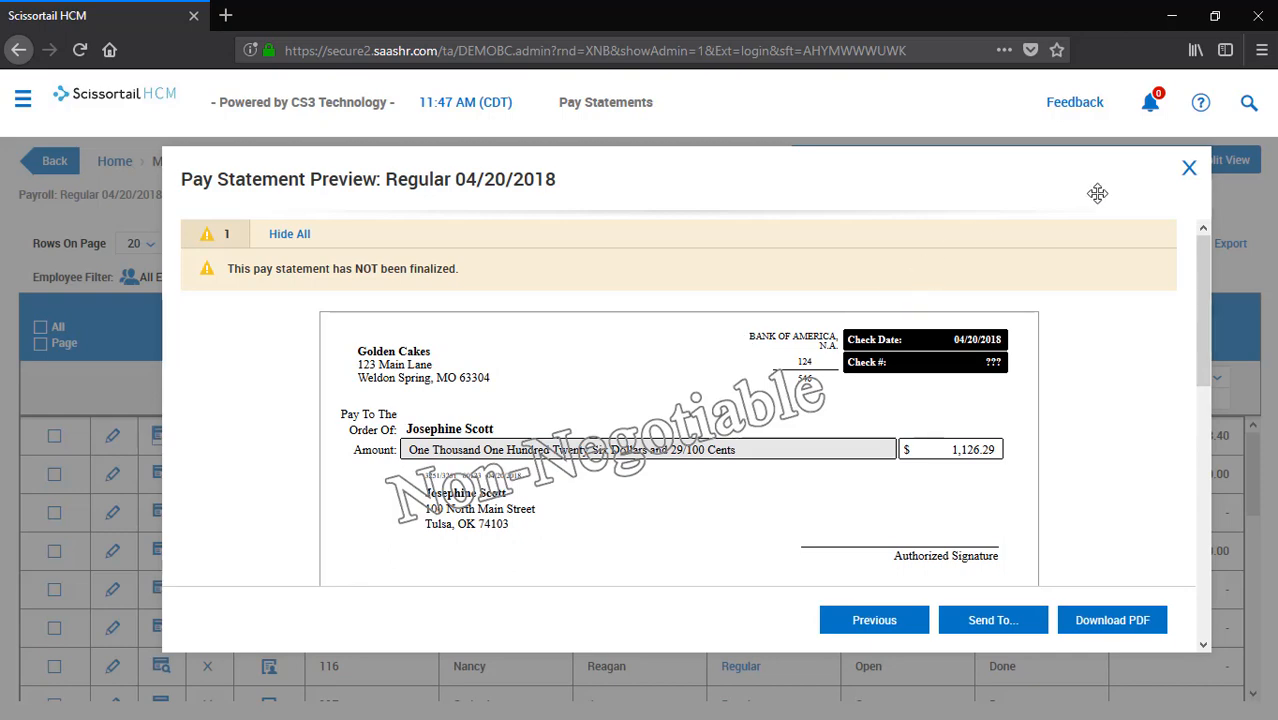
click(1187, 168)
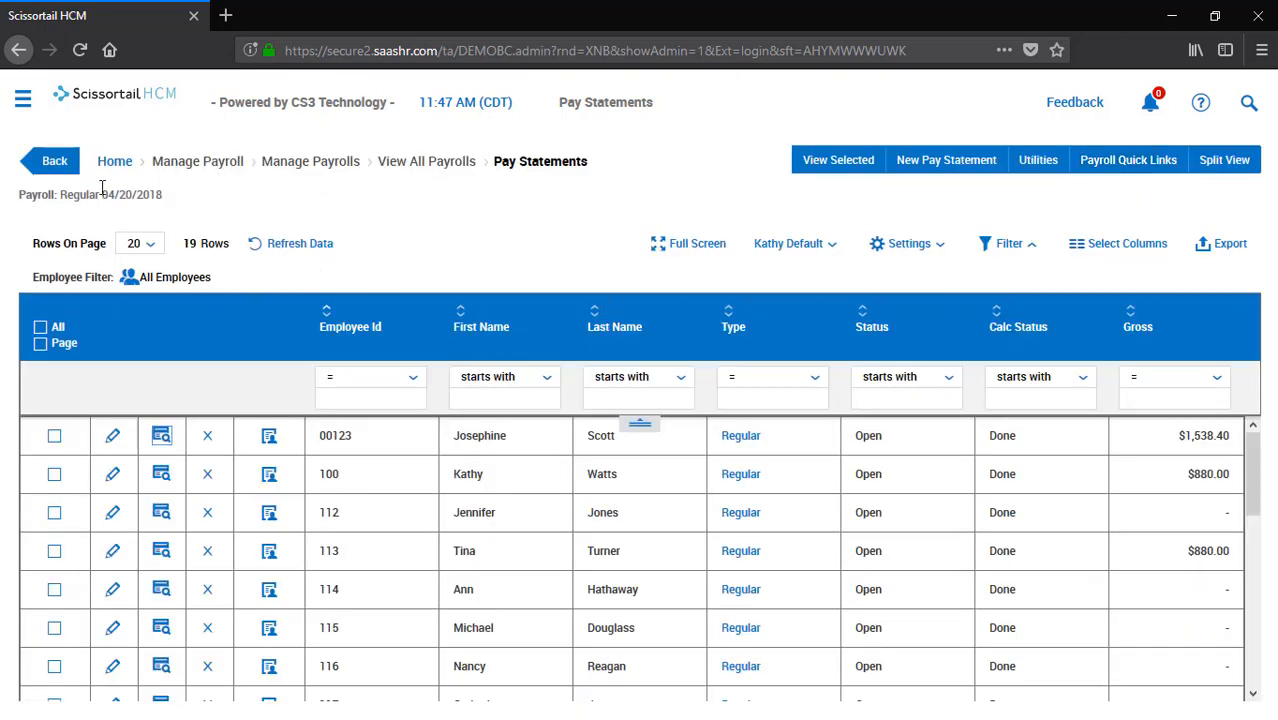
click(55, 161)
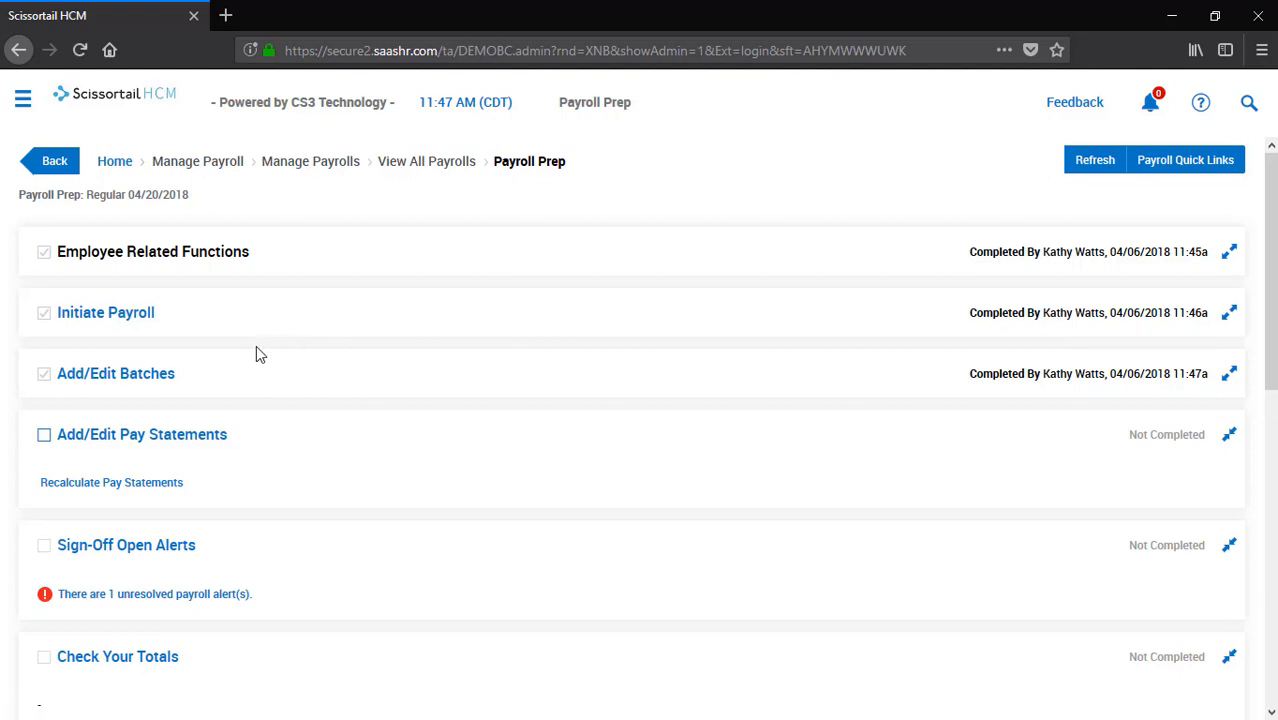
Tick Add/Edit Pay Statements and mark the $500 bonus payroll alert as completed
click(44, 435)
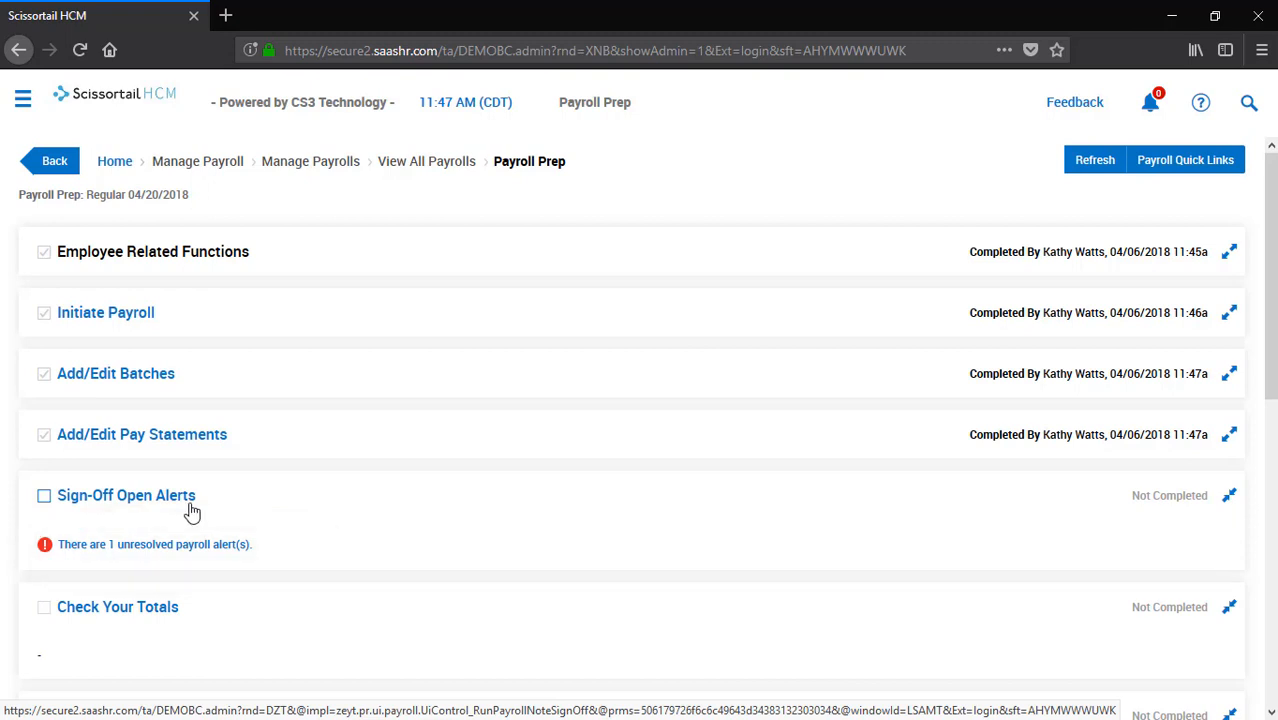
click(218, 548)
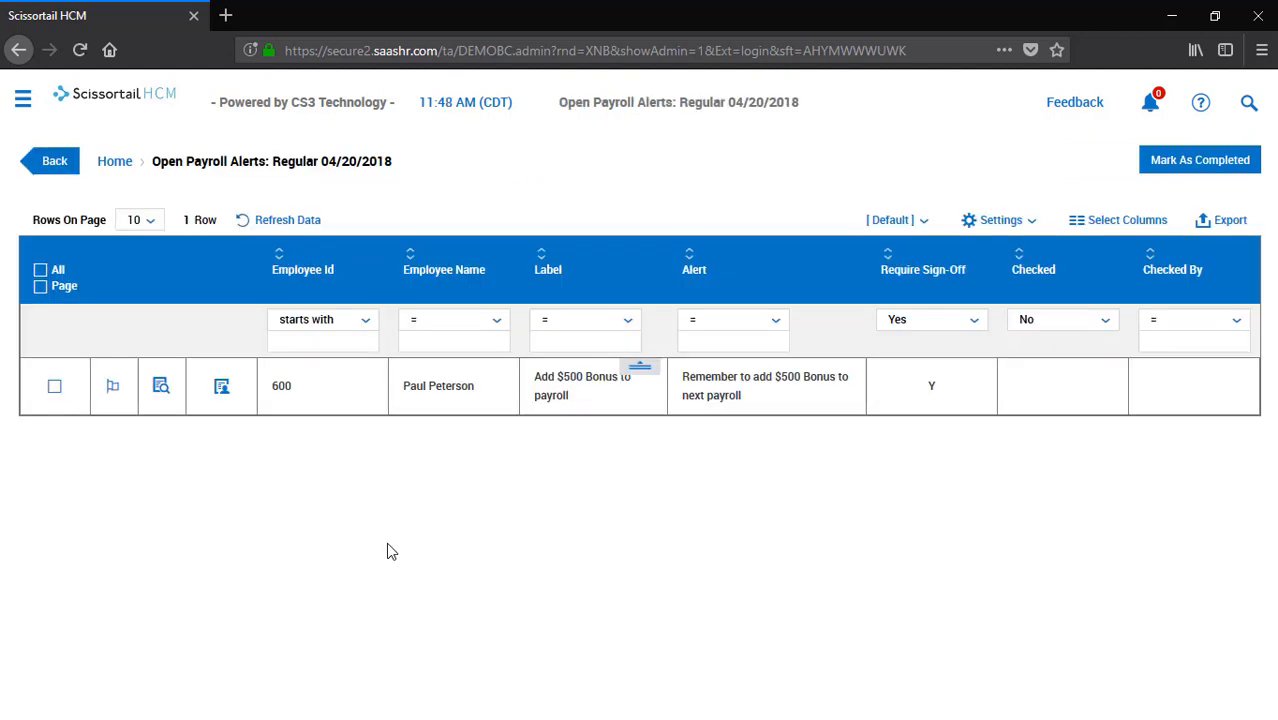
click(114, 390)
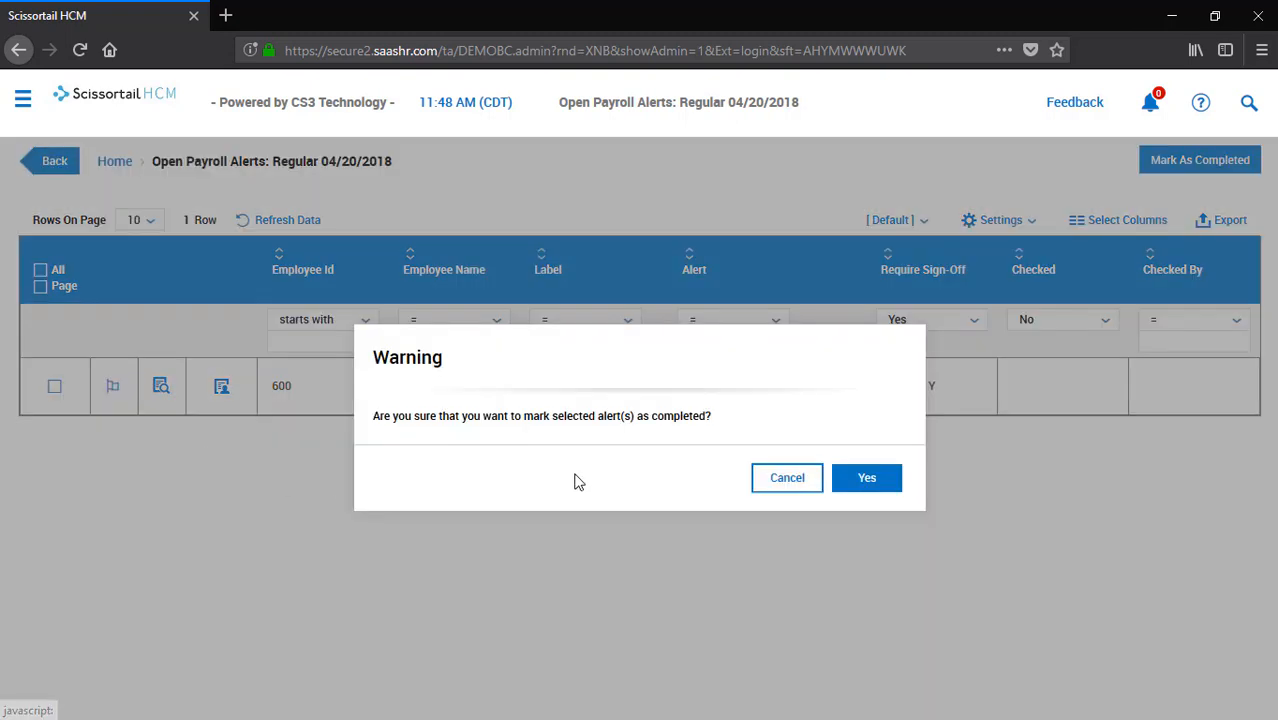
click(890, 482)
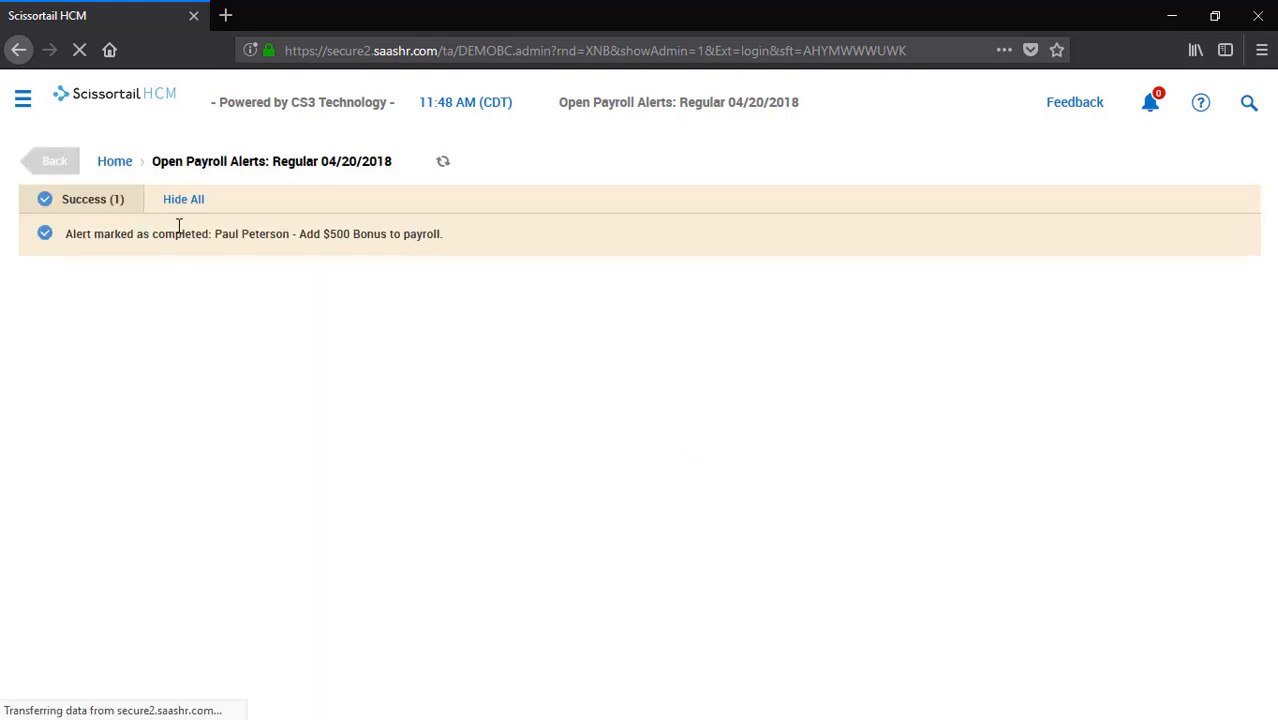
click(52, 161)
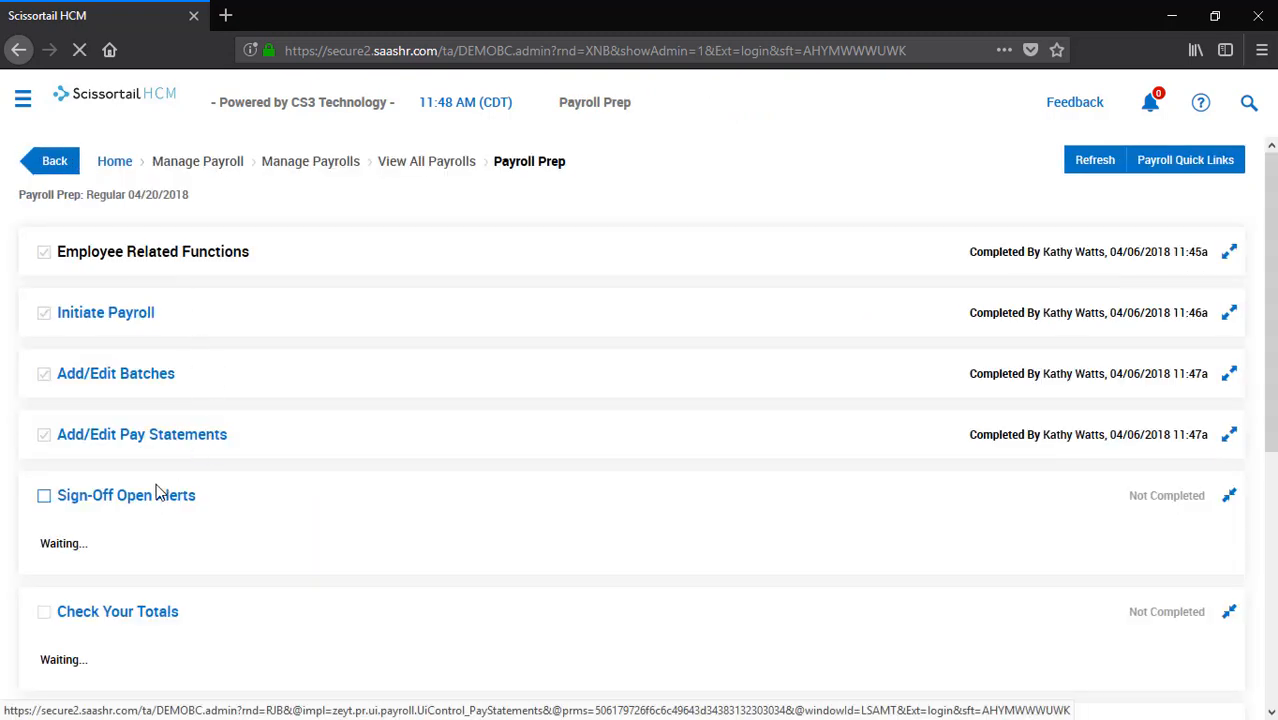
Tick Sign-Off Open Alerts, then review the payroll totals and the Section125 pay statements
click(45, 497)
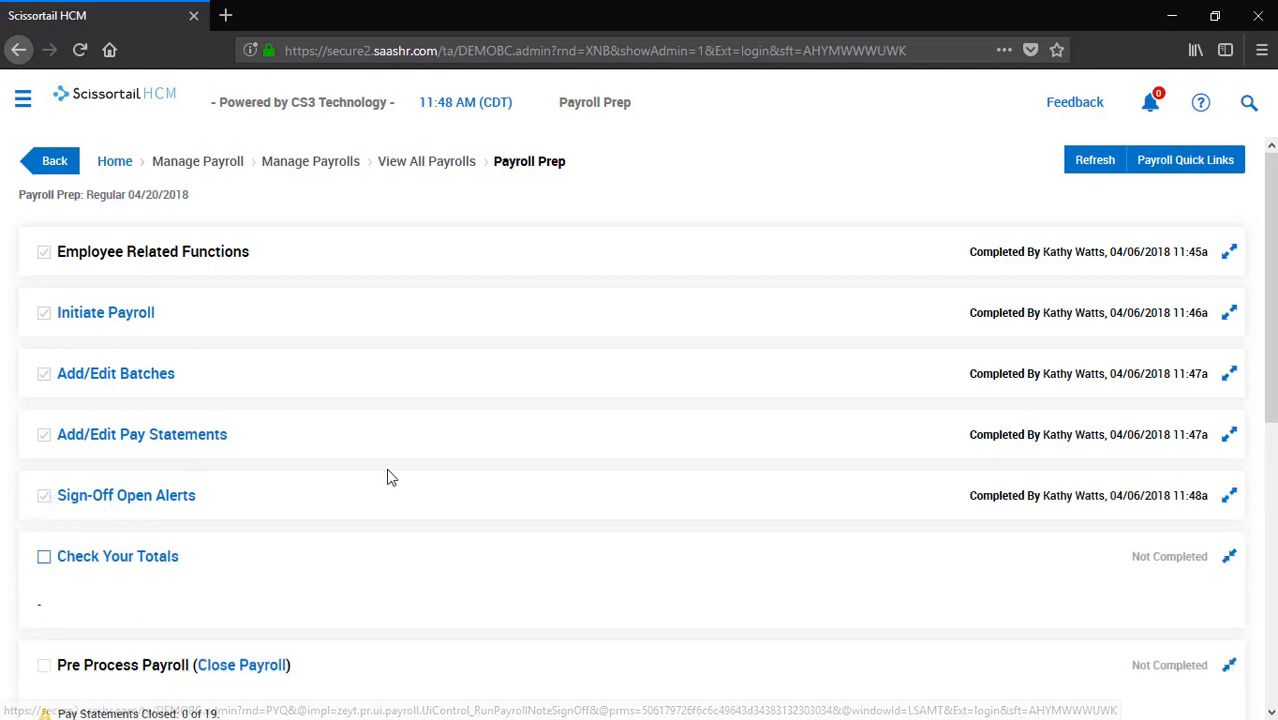
scroll(388, 476, down, 2)
click(138, 460)
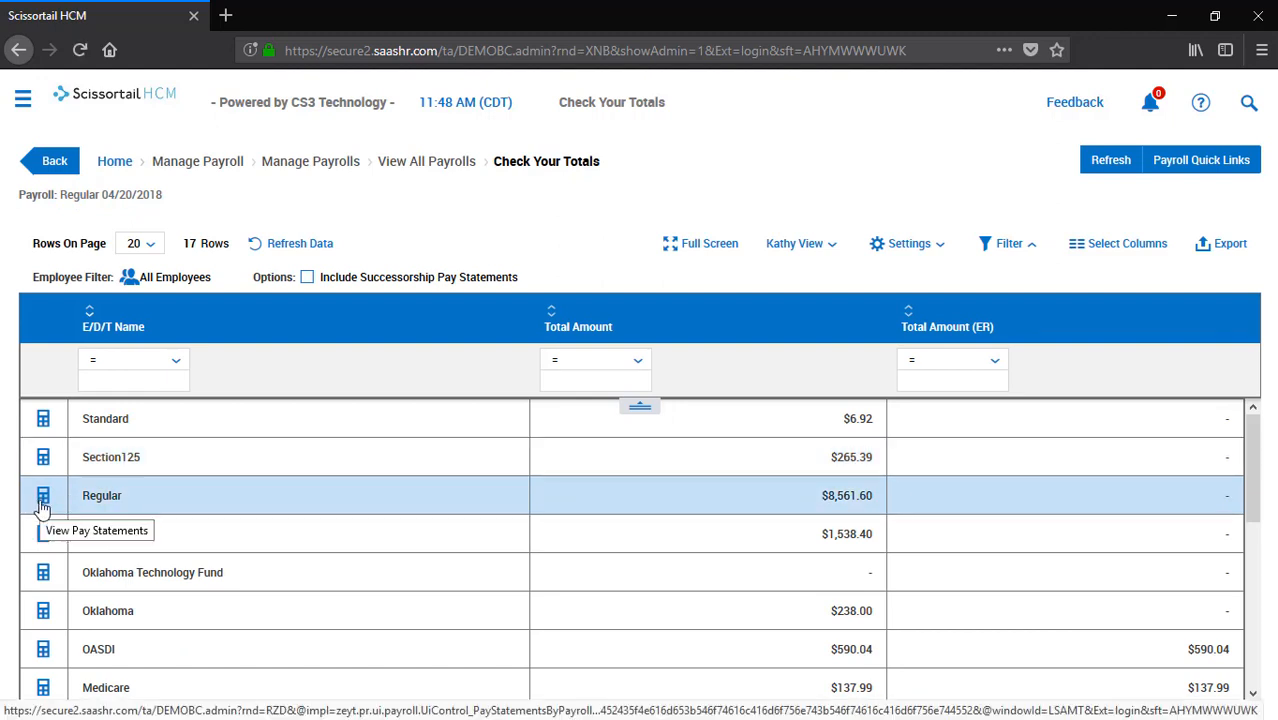
scroll(103, 562, down, 2)
scroll(102, 562, down, 2)
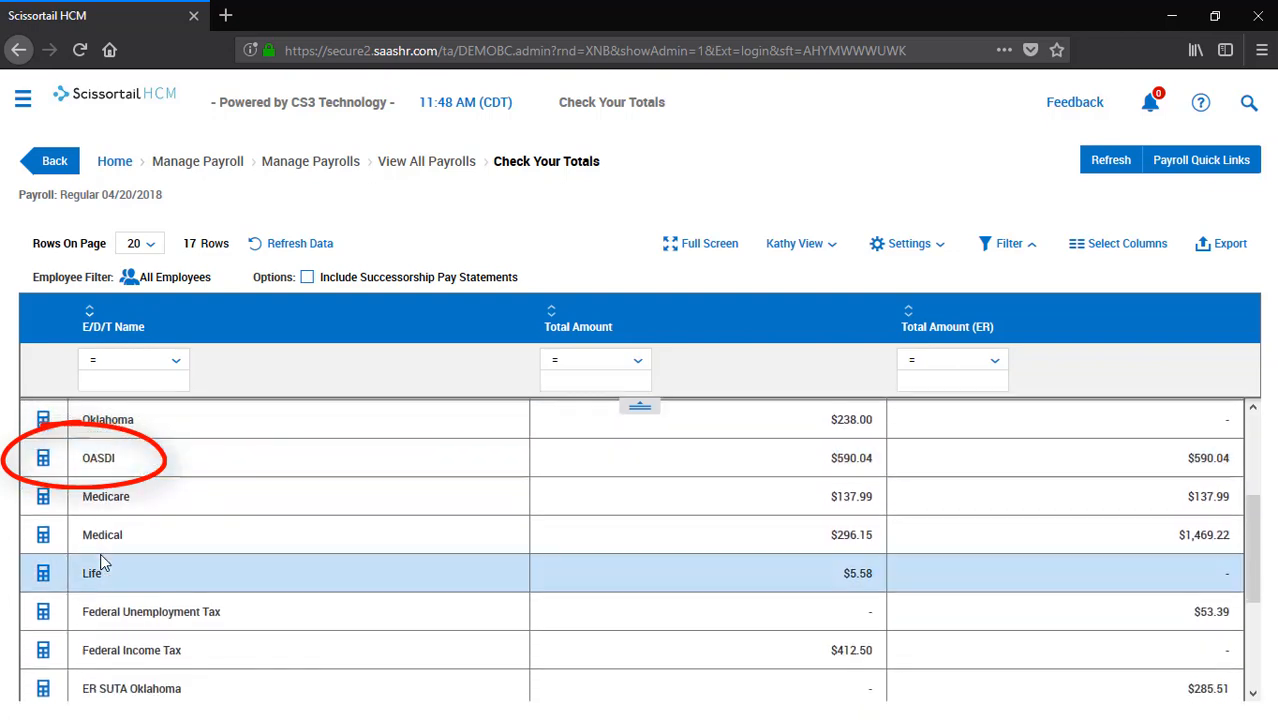
scroll(100, 560, up, 4)
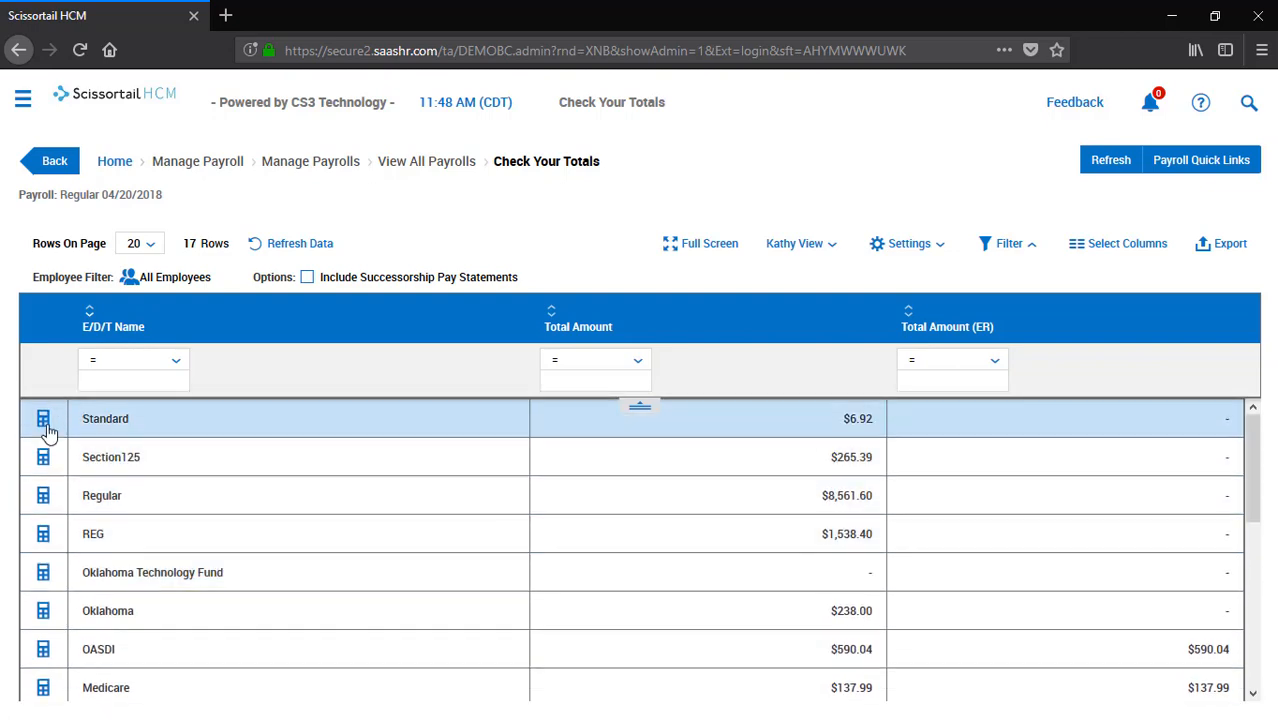
click(44, 460)
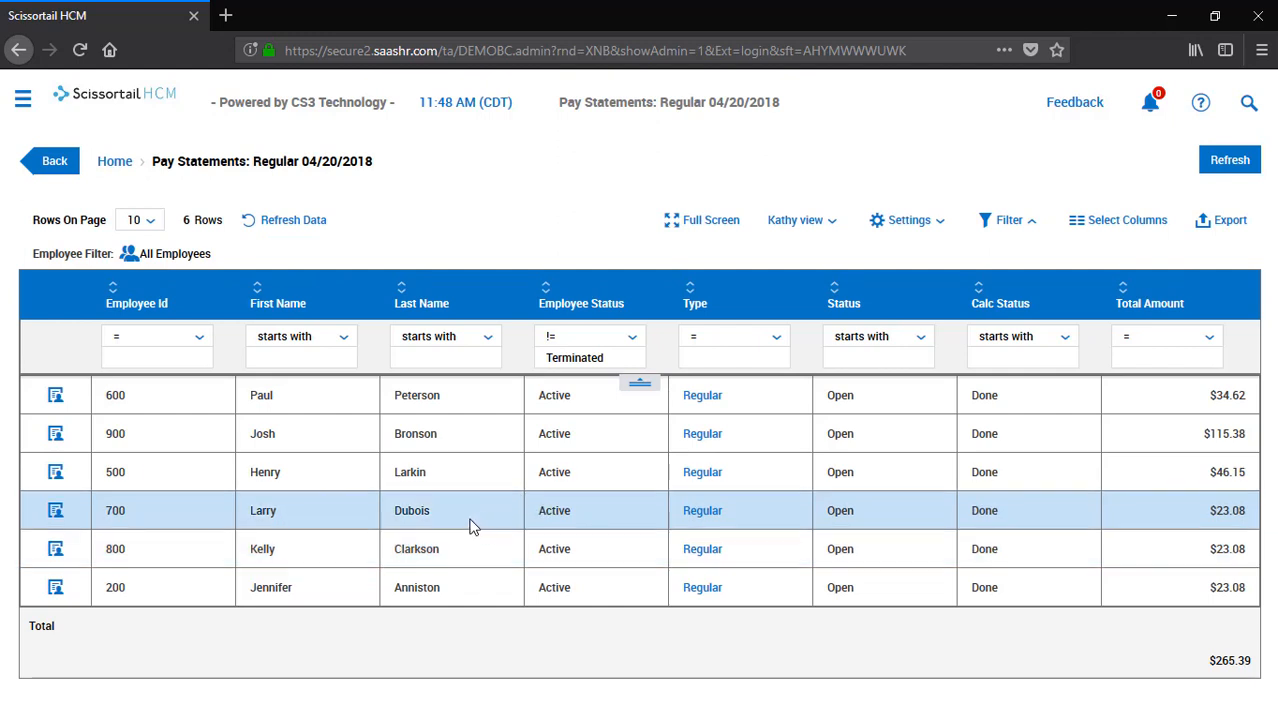
click(68, 174)
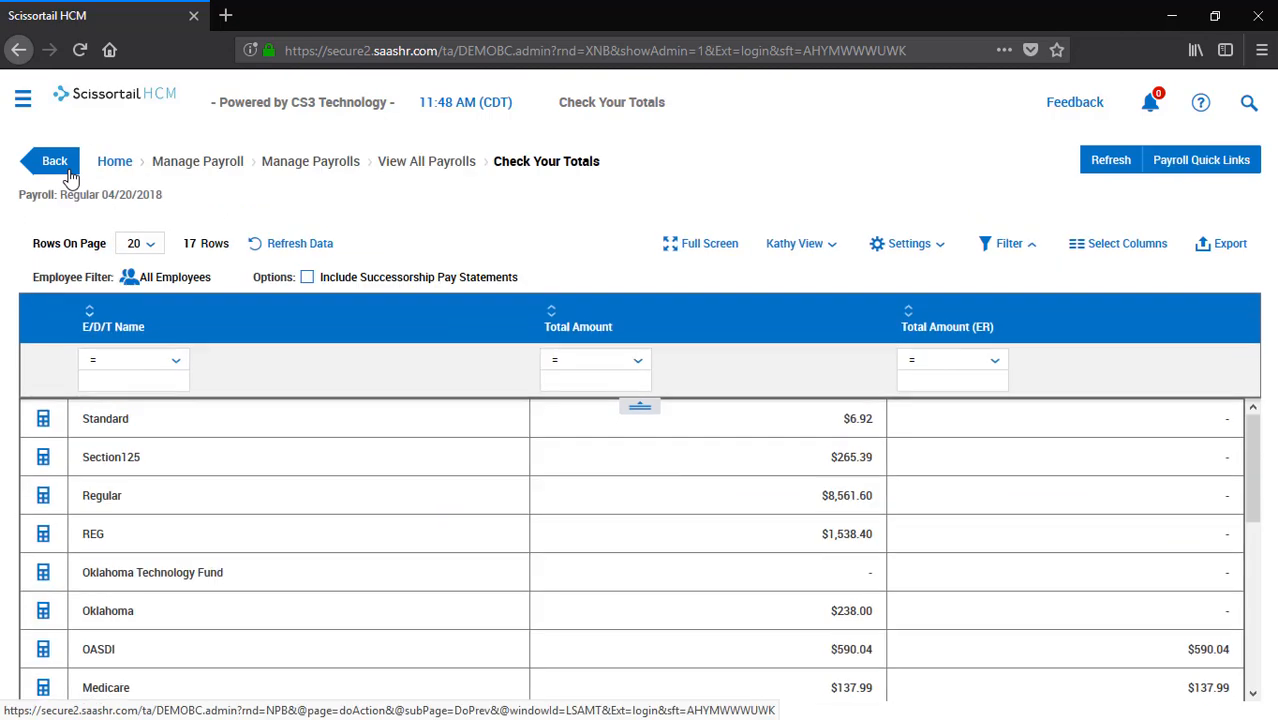
click(70, 176)
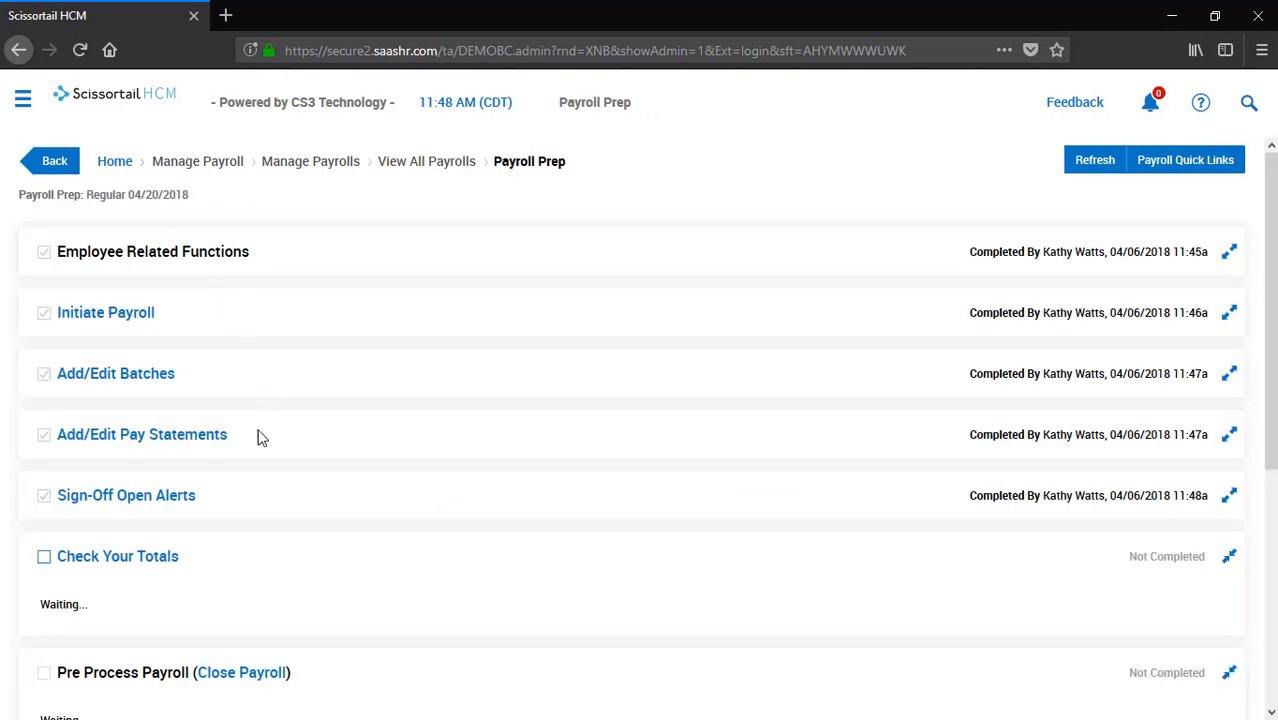
Tick Check Your Totals and look over the Payroll Register (By PST) report
click(45, 558)
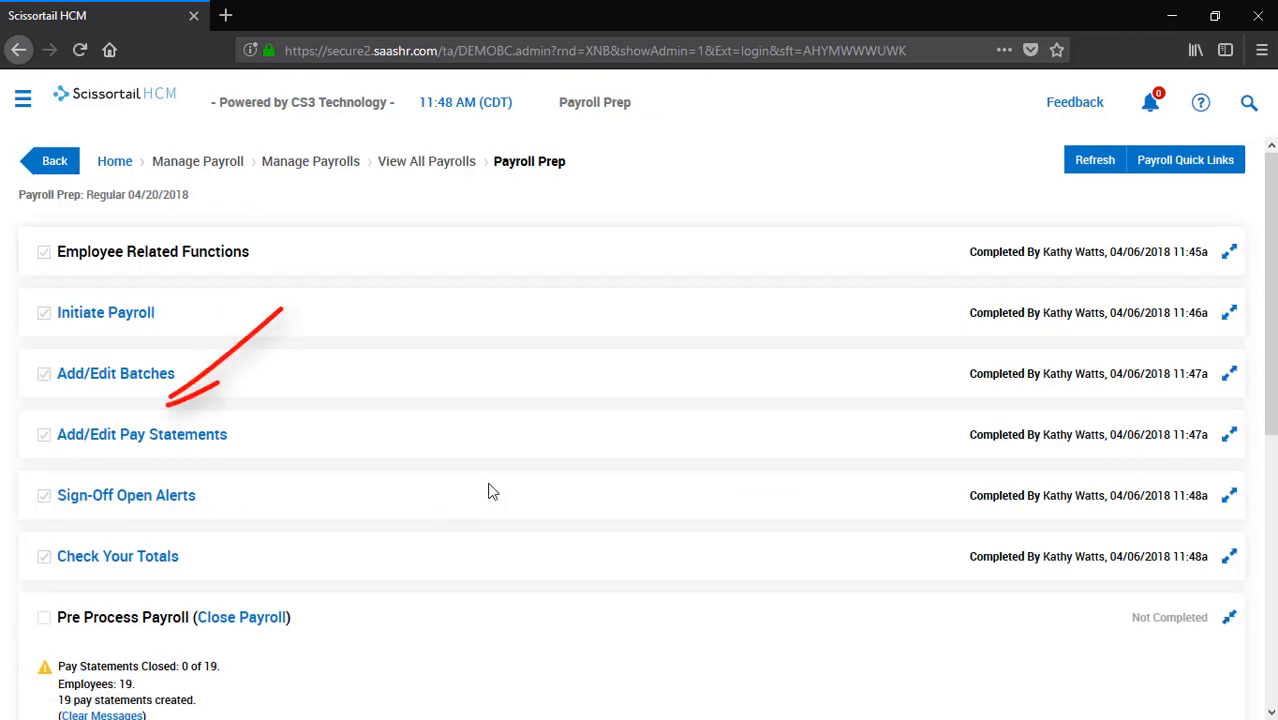
scroll(490, 490, down, 5)
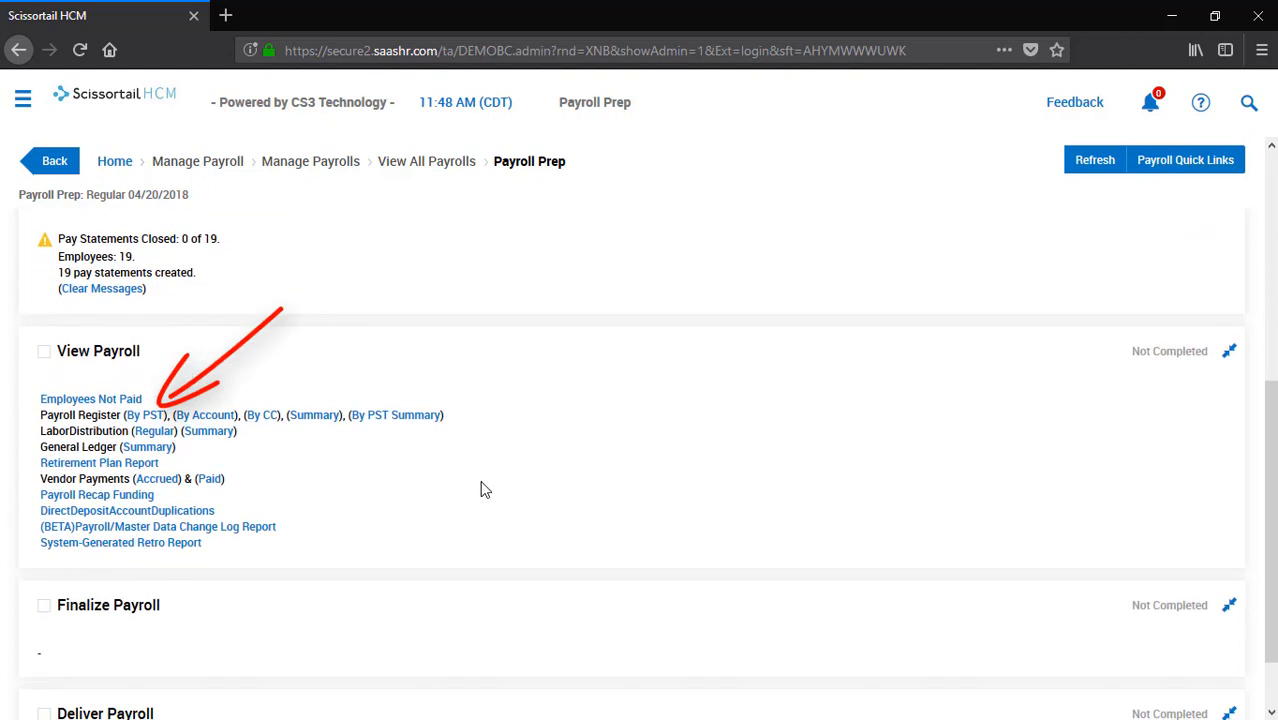
click(153, 419)
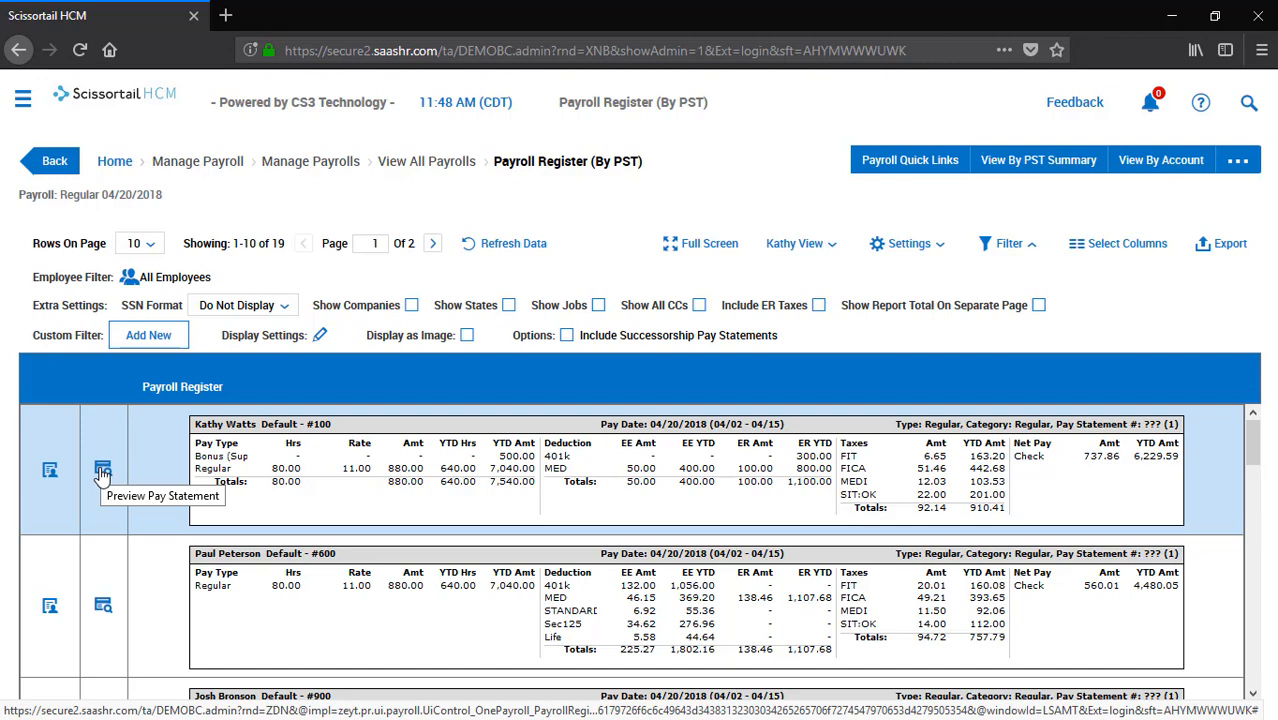
click(51, 161)
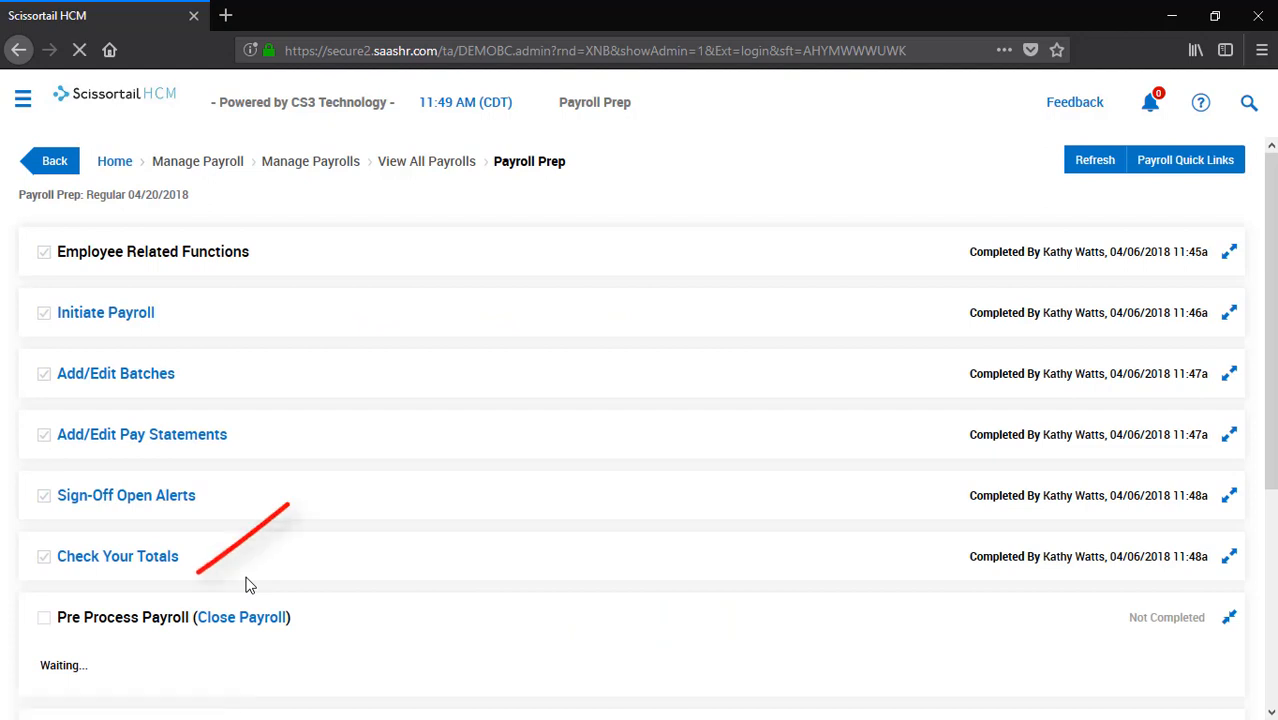
scroll(248, 586, down, 3)
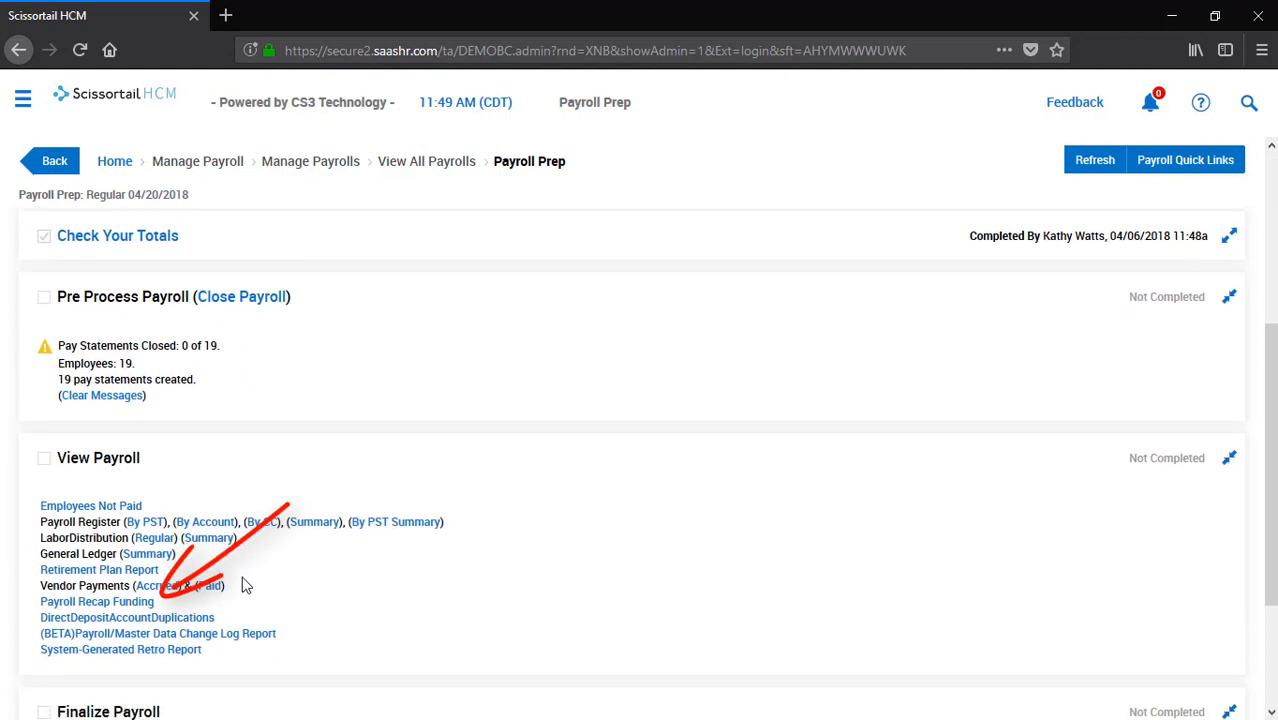
click(122, 603)
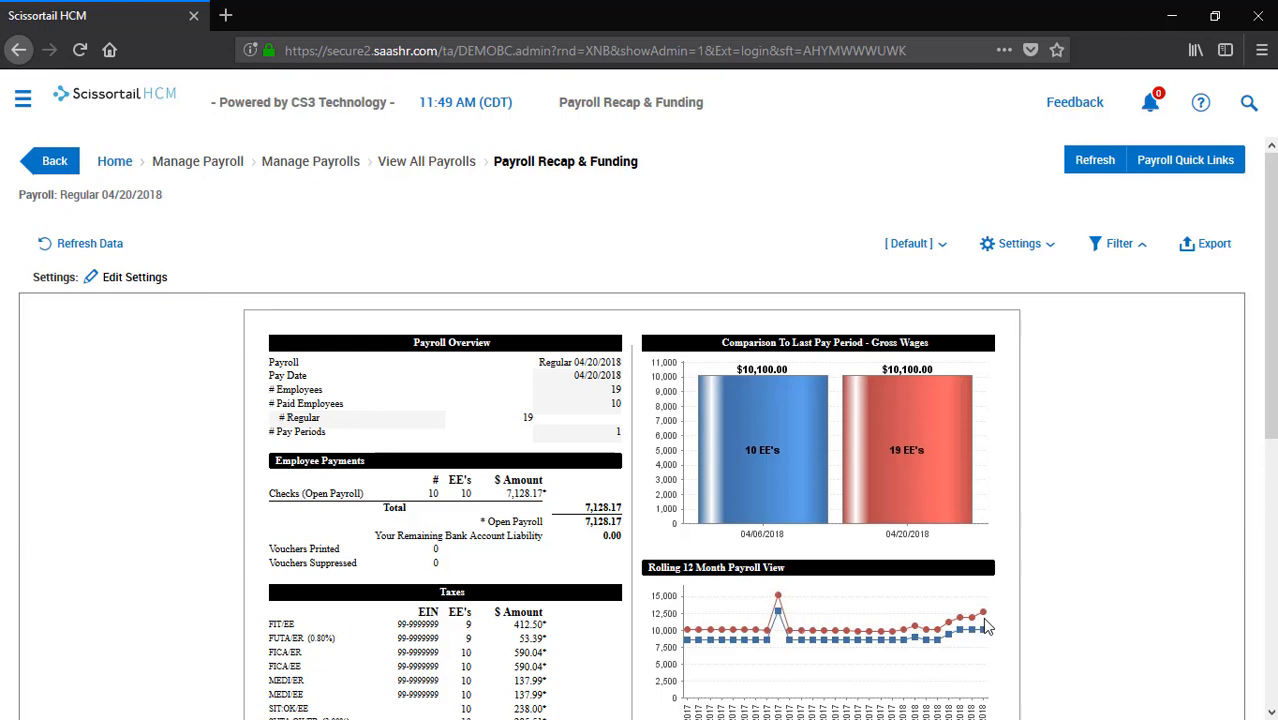
scroll(886, 675, down, 2)
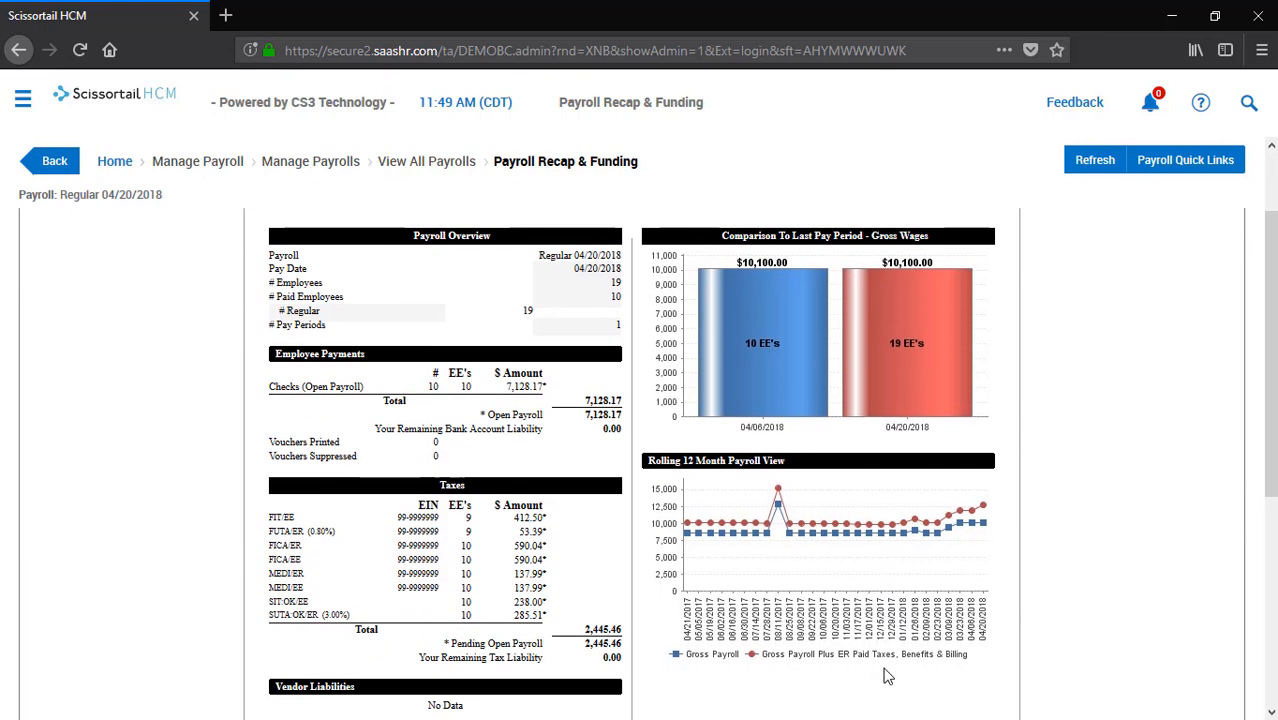
click(54, 161)
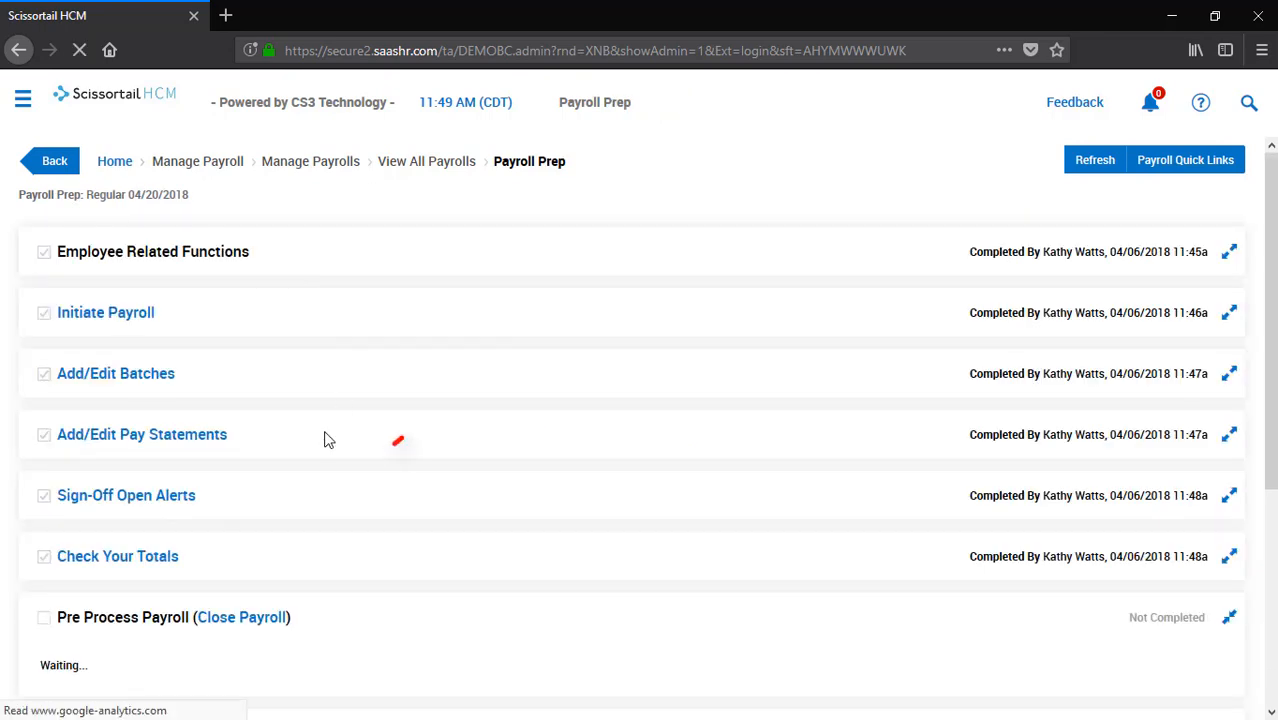
scroll(325, 457, down, 7)
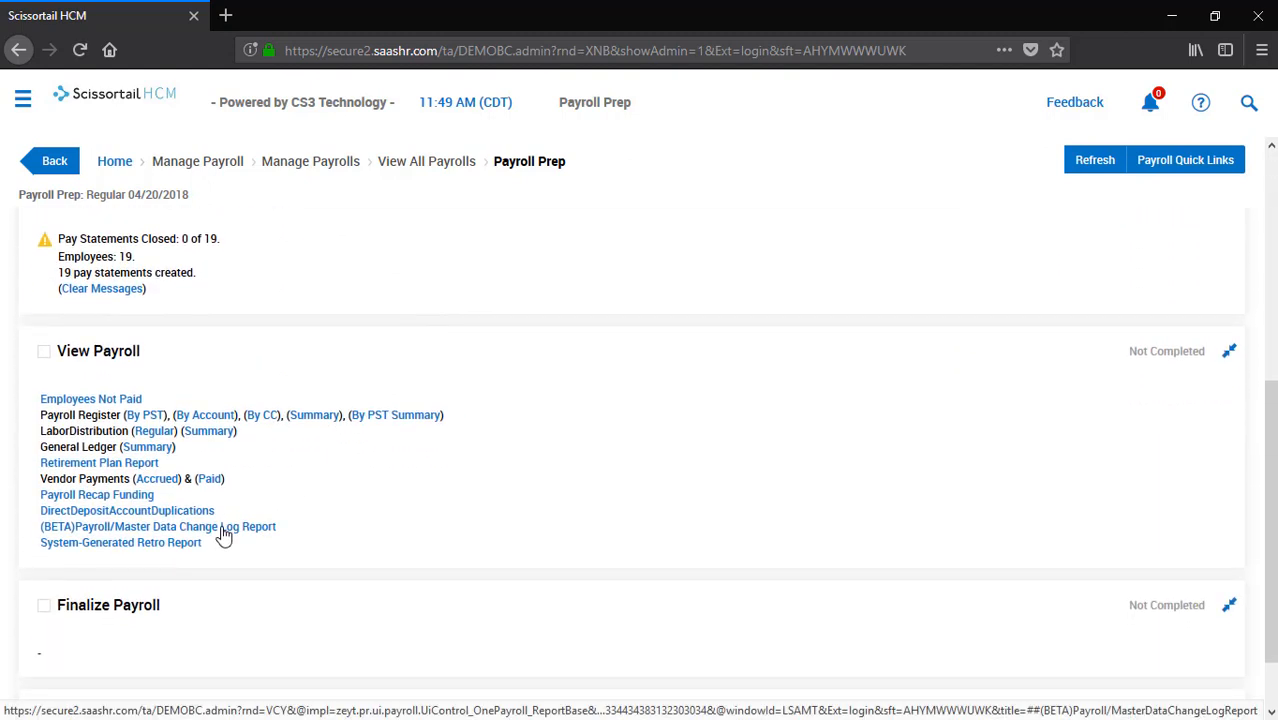
click(222, 535)
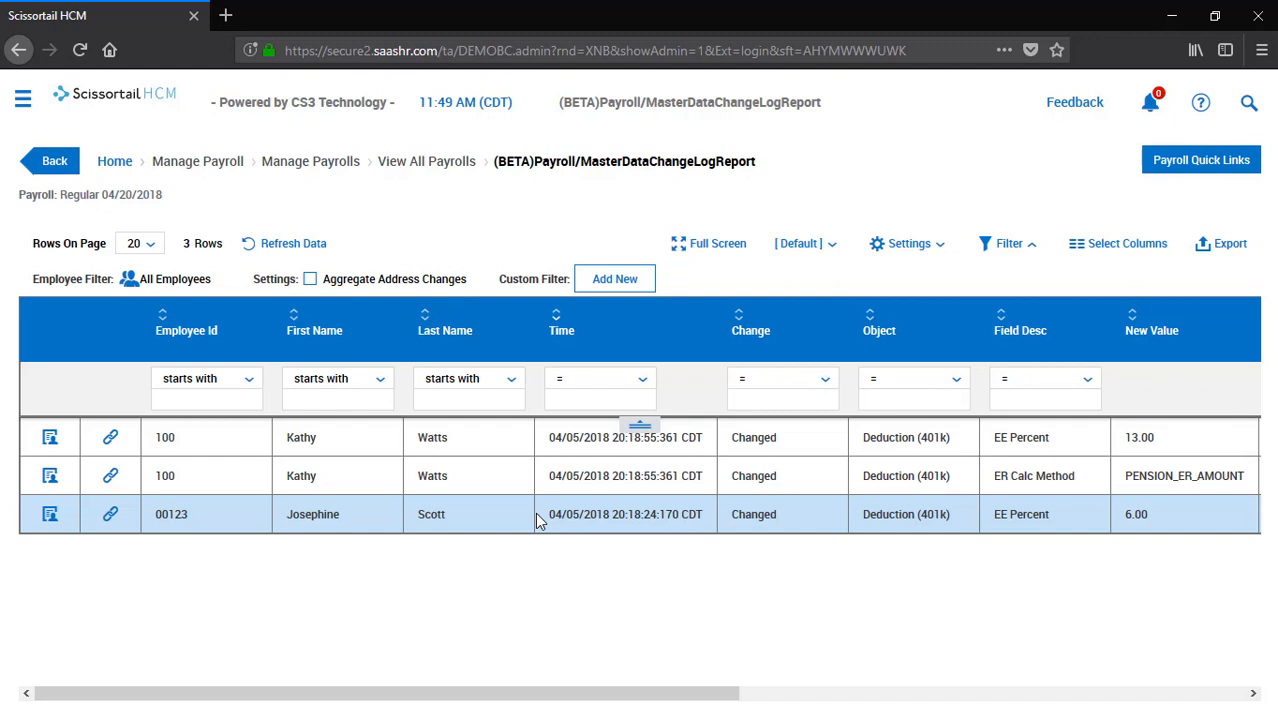
click(53, 162)
scroll(590, 475, down, 2)
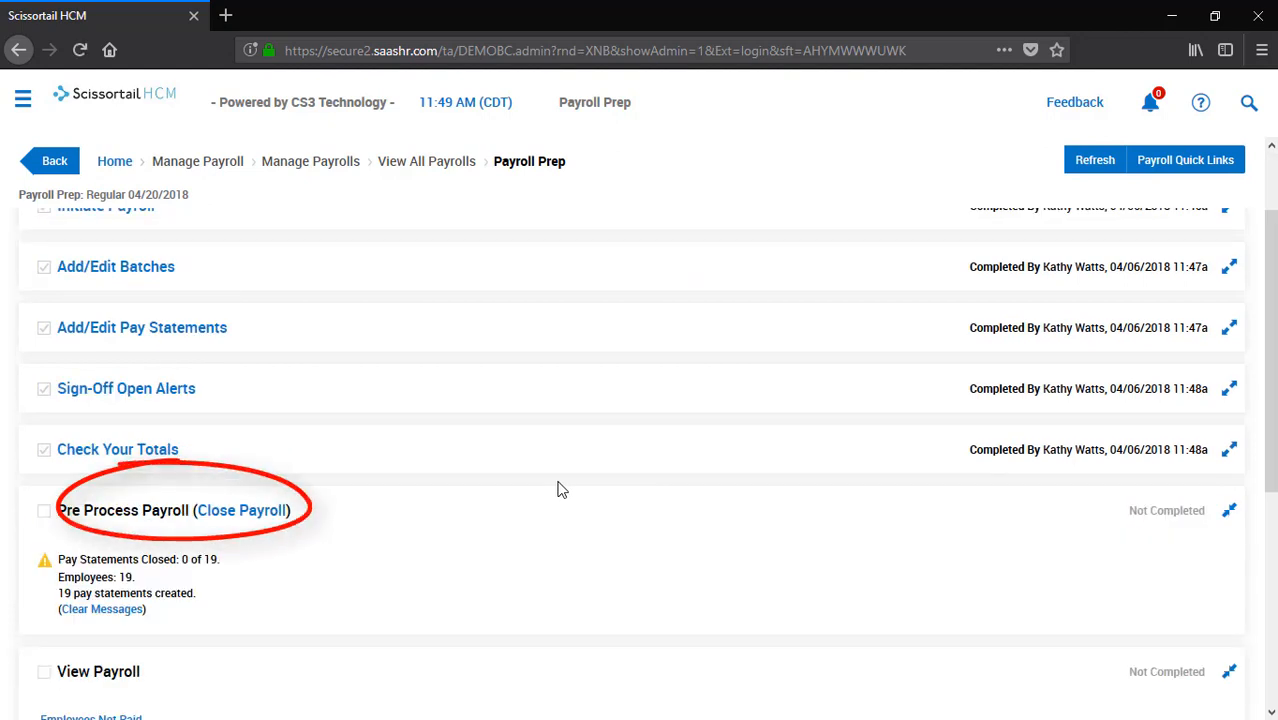
Close the 04/20/2018 payroll and mark Pre Process Payroll and View Payroll completed
click(242, 511)
click(737, 478)
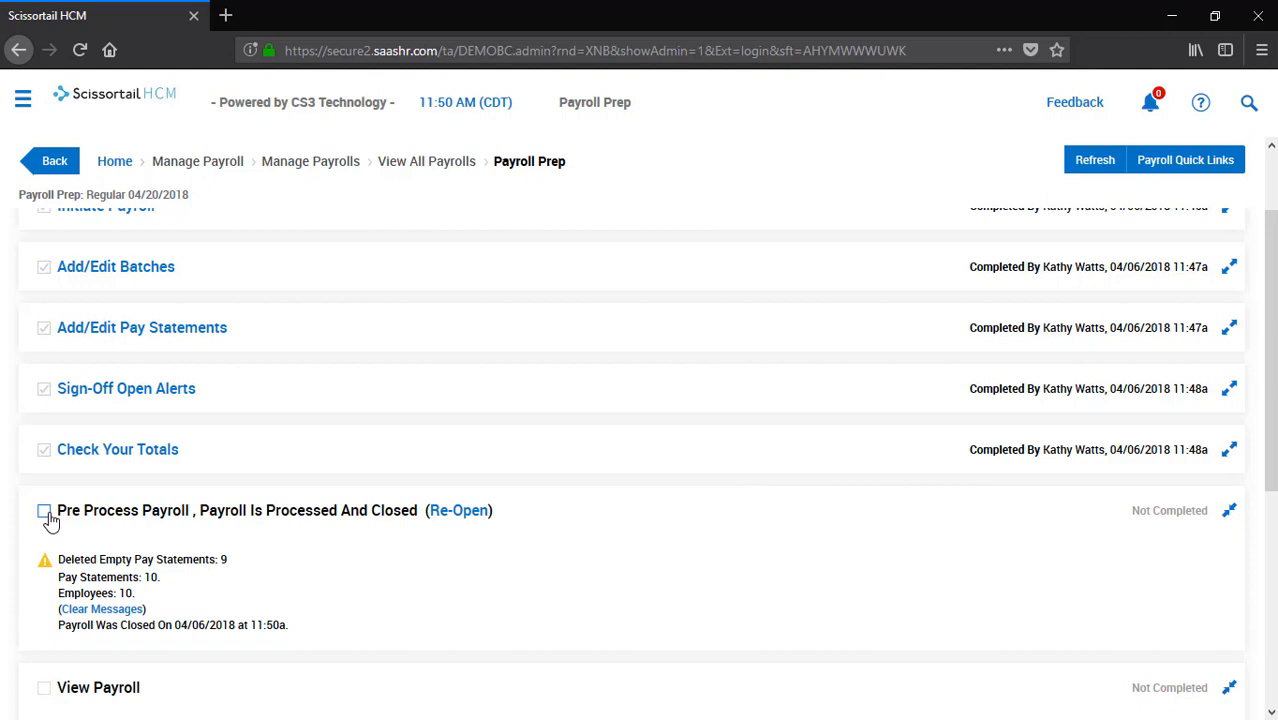
click(44, 512)
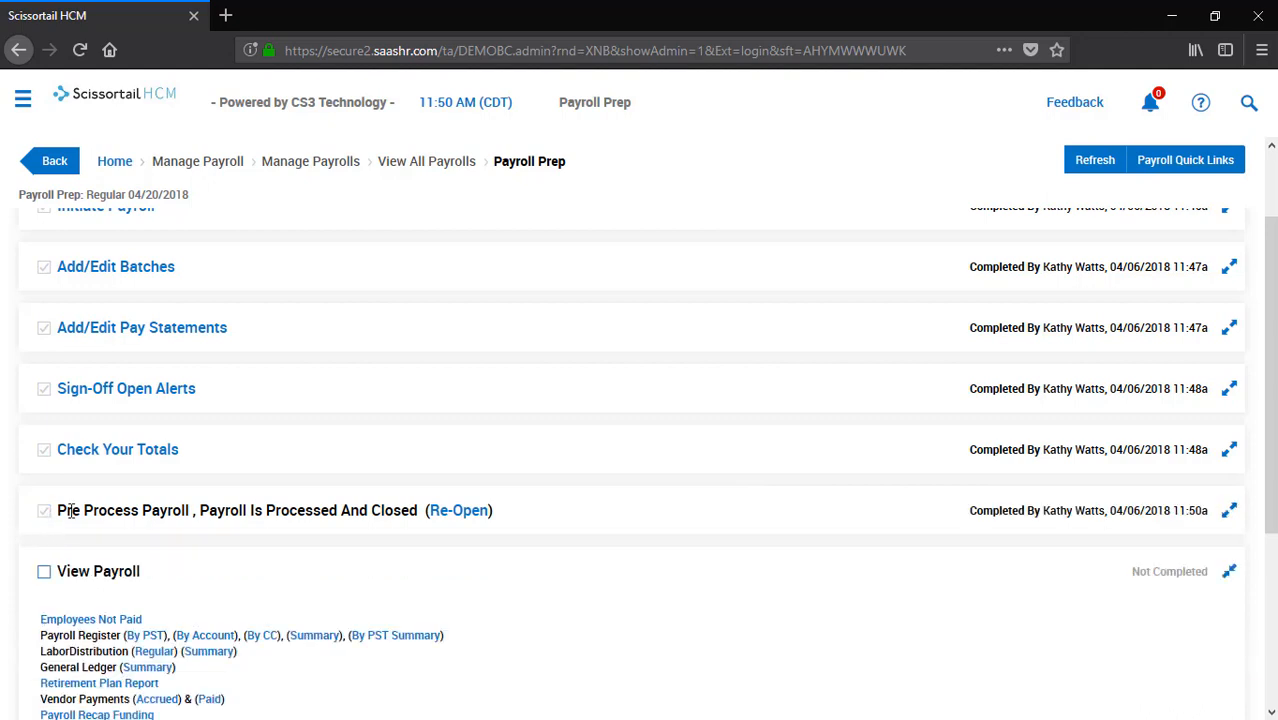
click(44, 573)
scroll(377, 583, down, 2)
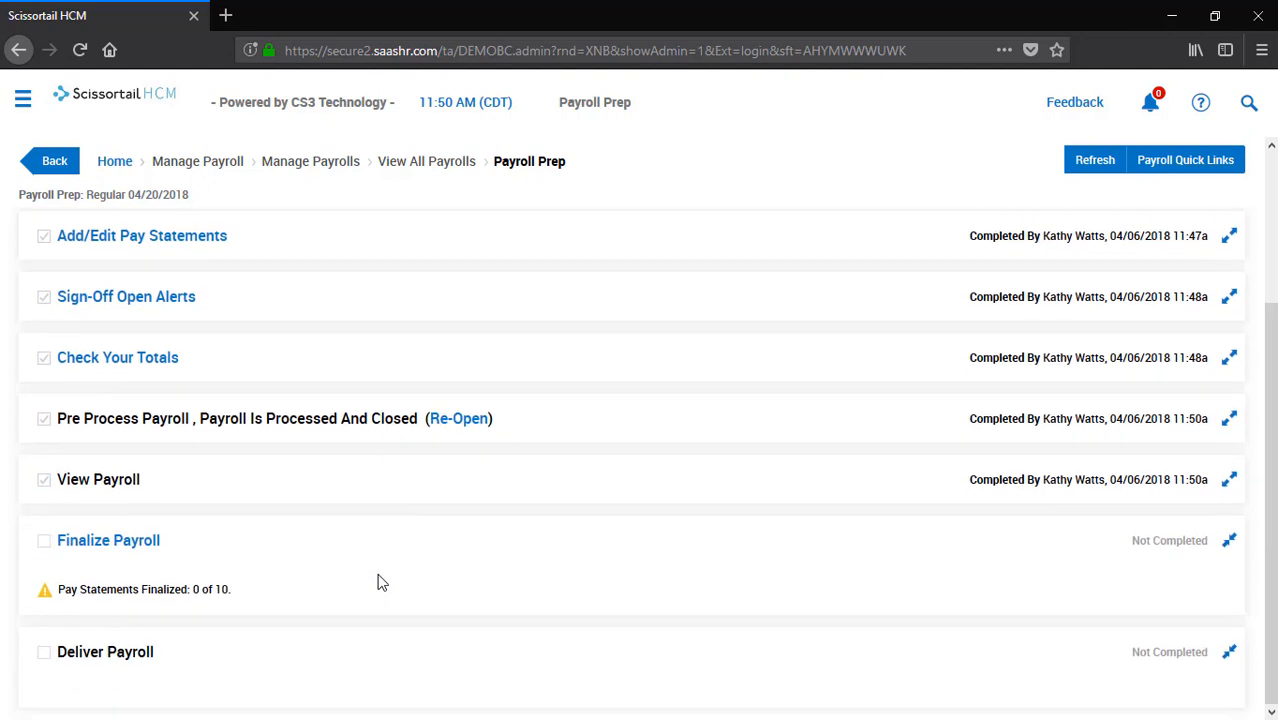
Finalize the payroll and tick Payroll Is Finalized
click(140, 552)
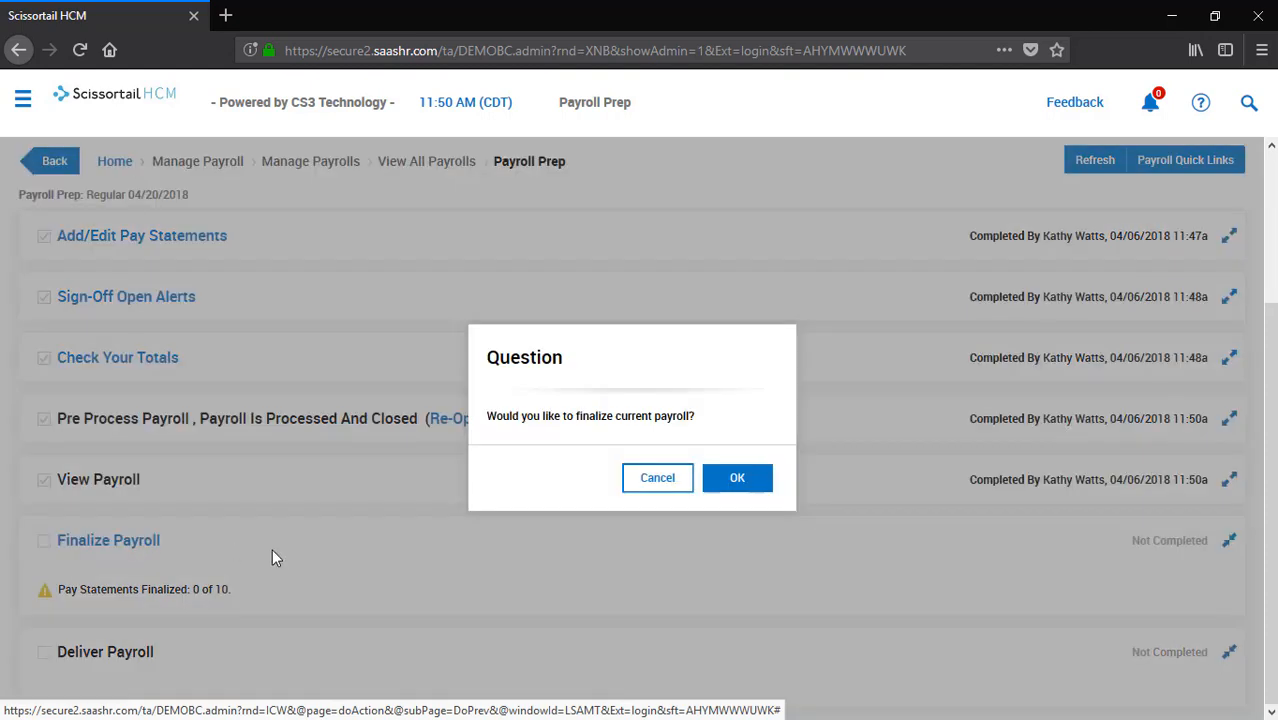
click(737, 478)
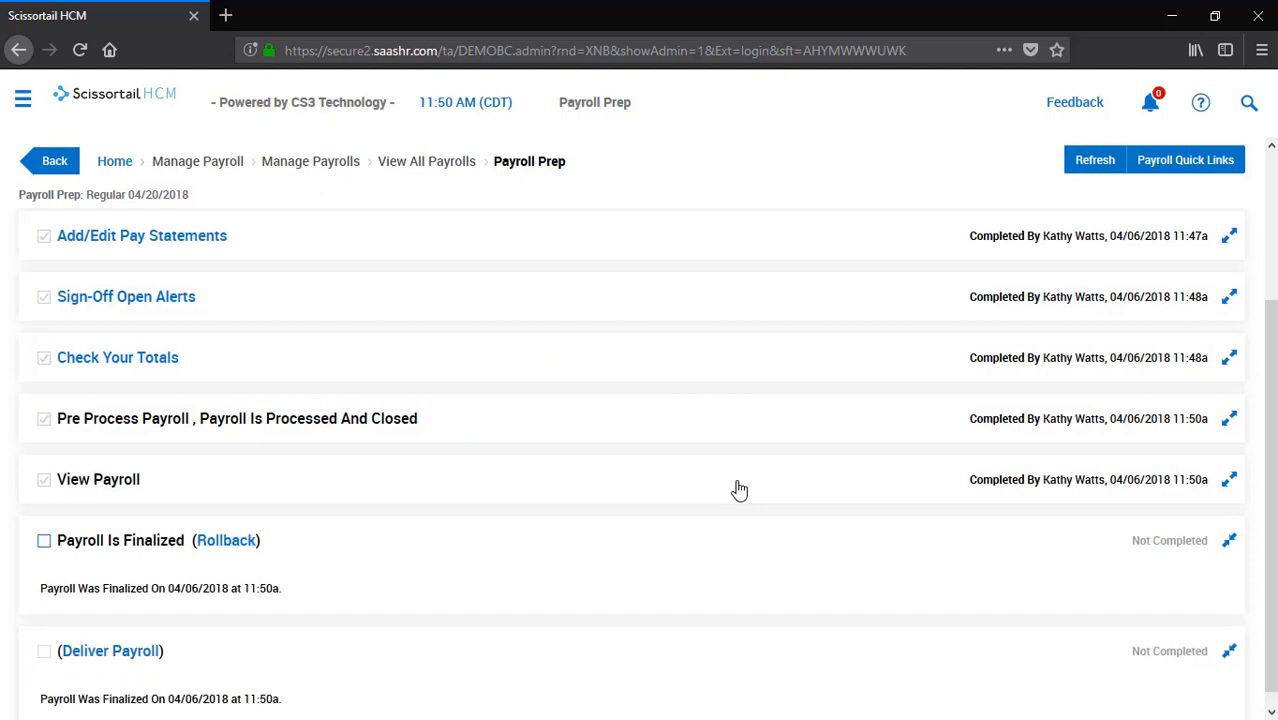
click(44, 541)
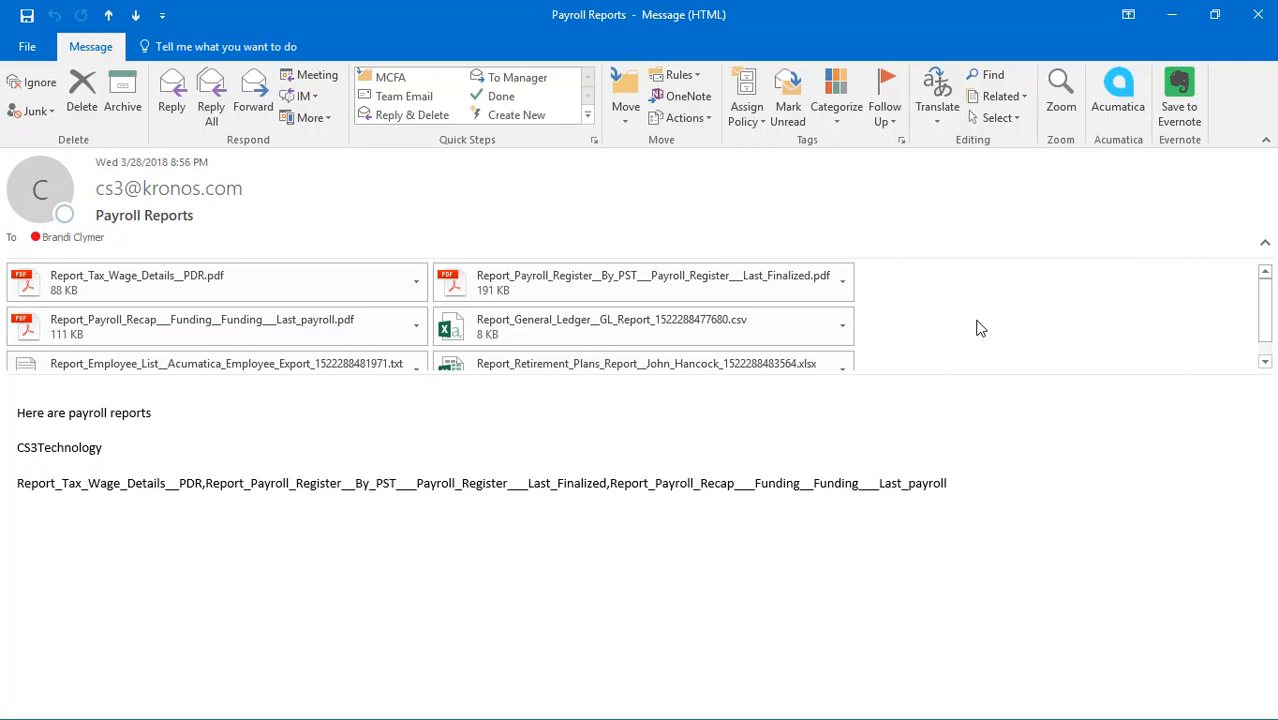
Scroll through the Payroll Reports email's attachment list in Outlook
scroll(980, 329, down, 1)
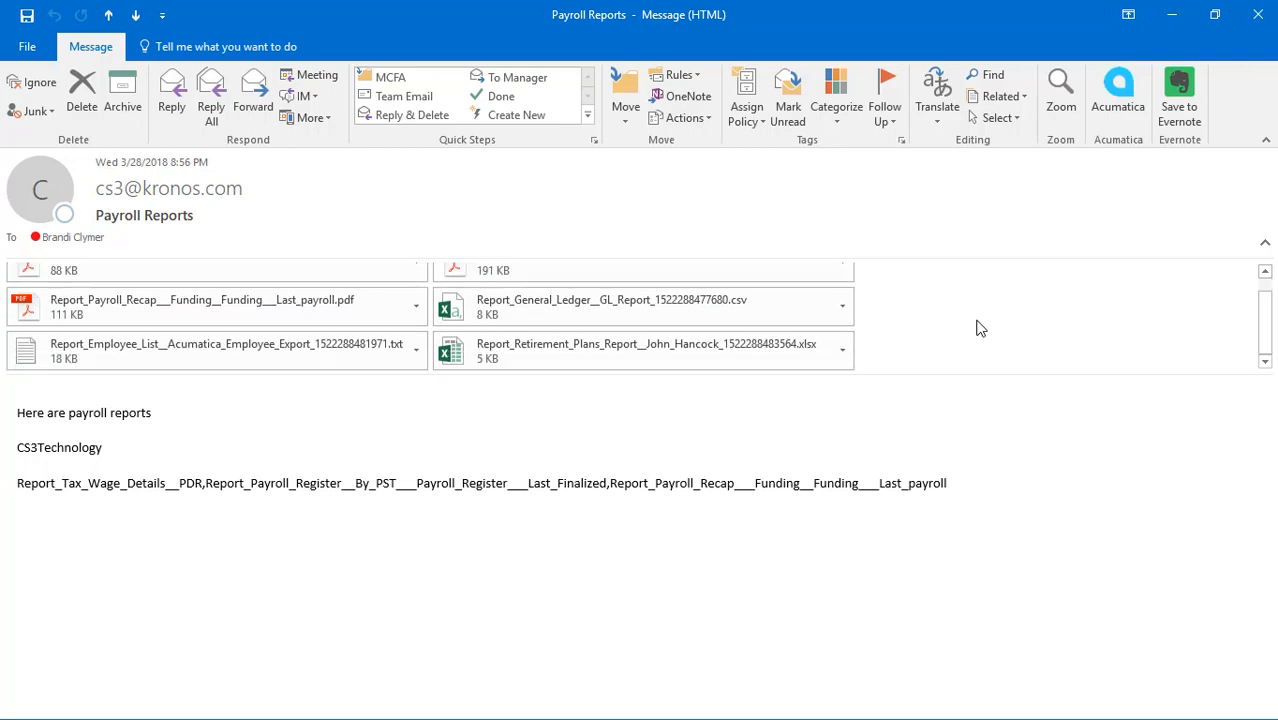